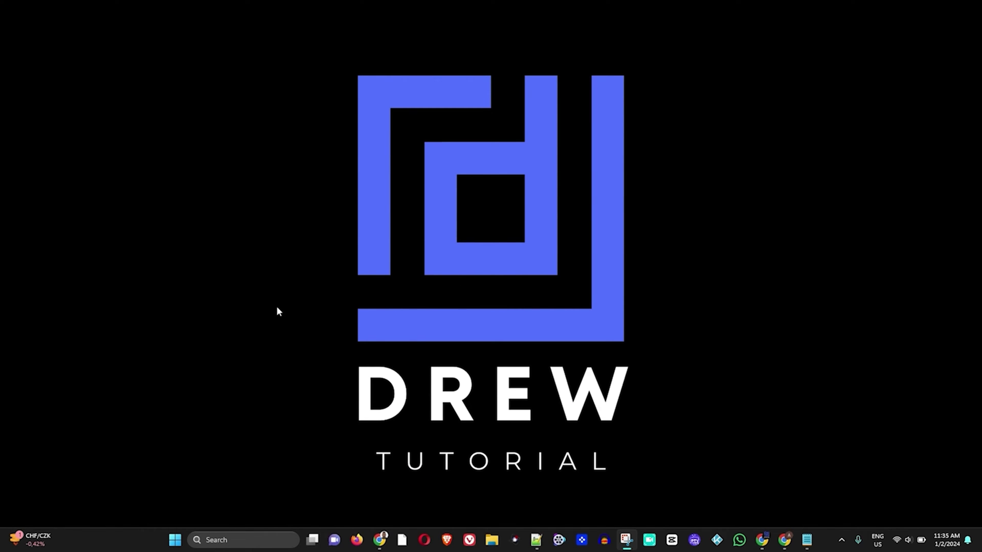
Open the Windows Start menu from the taskbar's Start button.
click(175, 540)
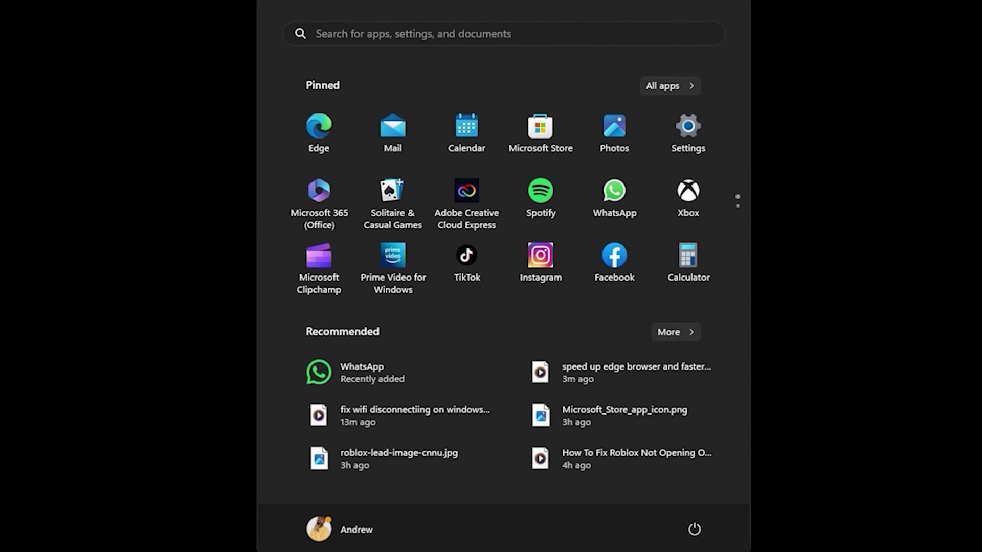
Search the Start menu for 'service', launch the Services console and select a service.
text(service)
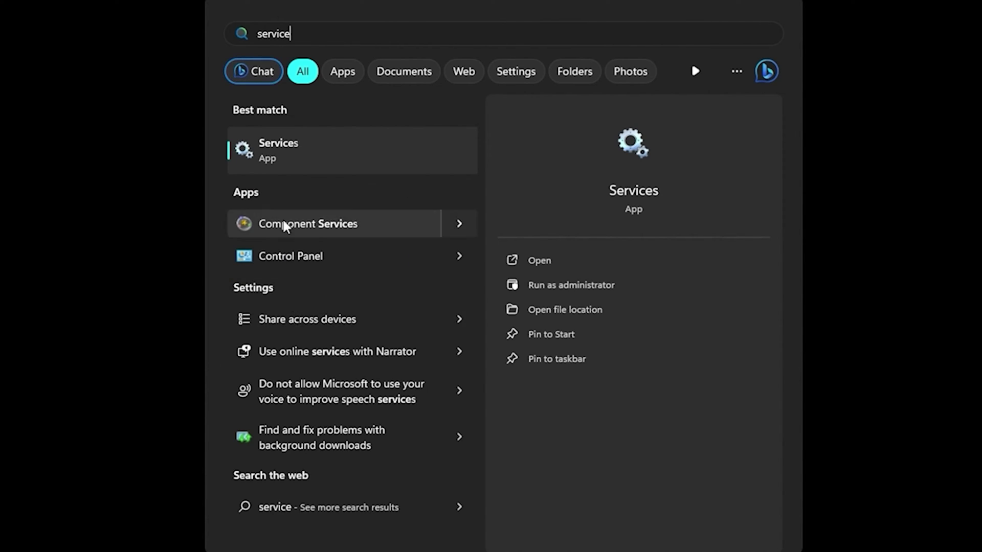
click(270, 156)
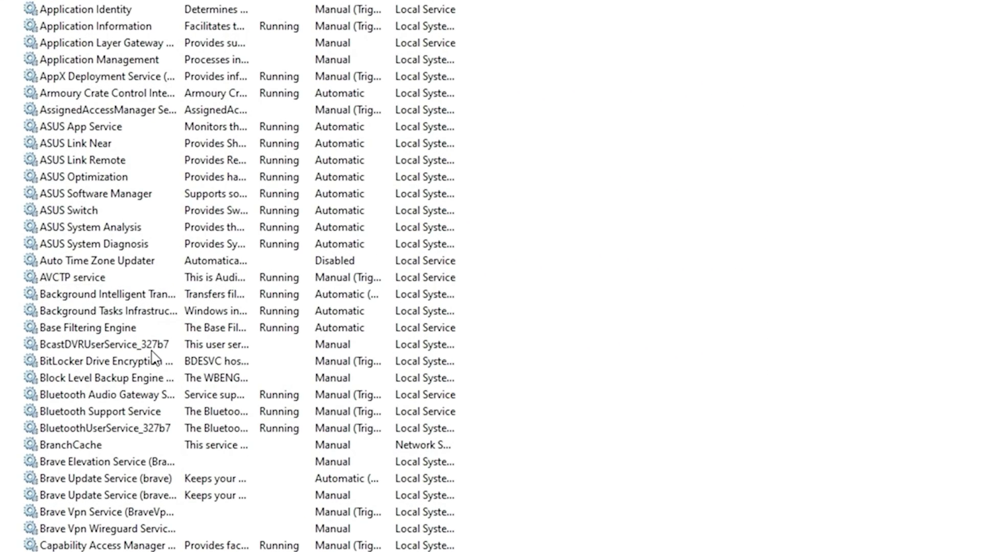
click(154, 352)
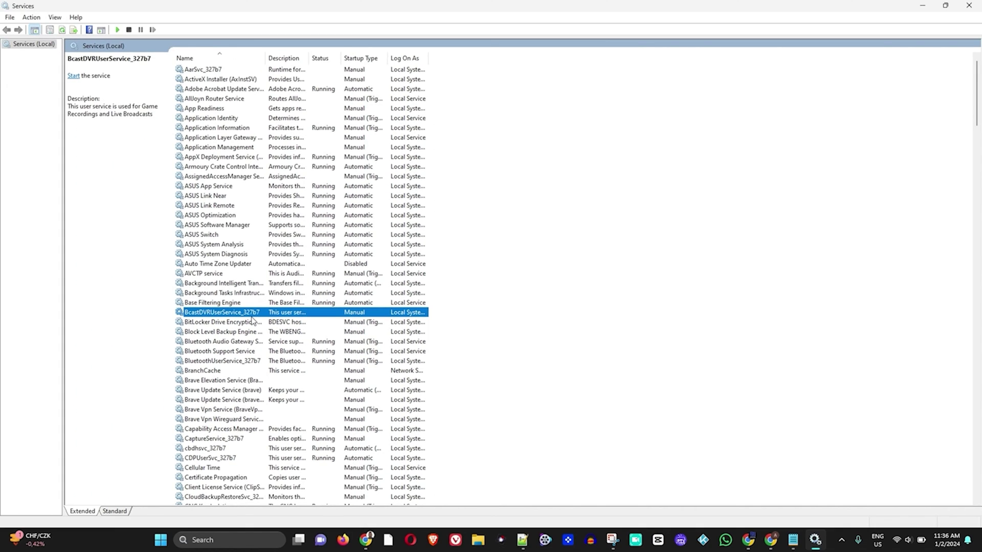
Jump the services list to the four Xbox entries with the X key.
key(x)
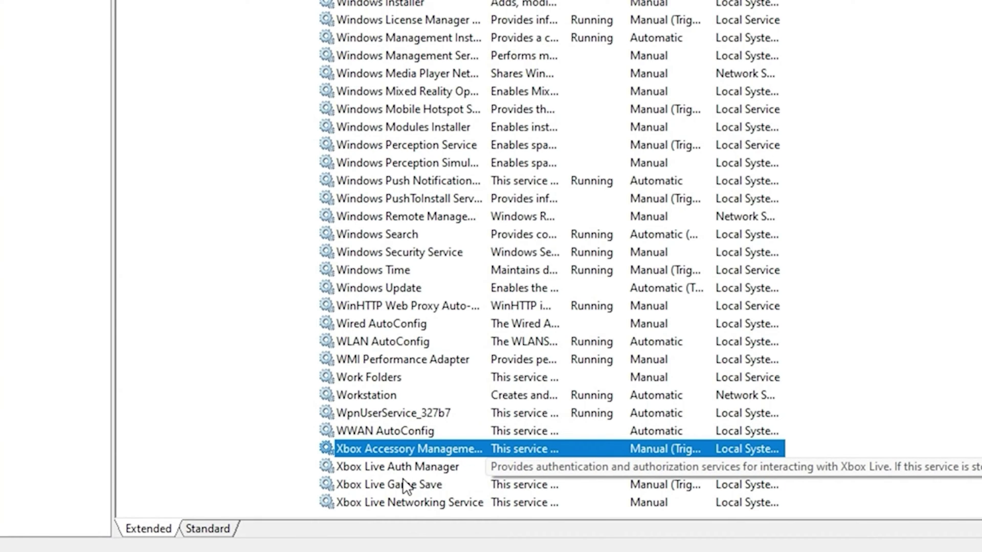
Set Xbox Accessory Management Service's startup type to Disabled and apply it.
right_click(397, 447)
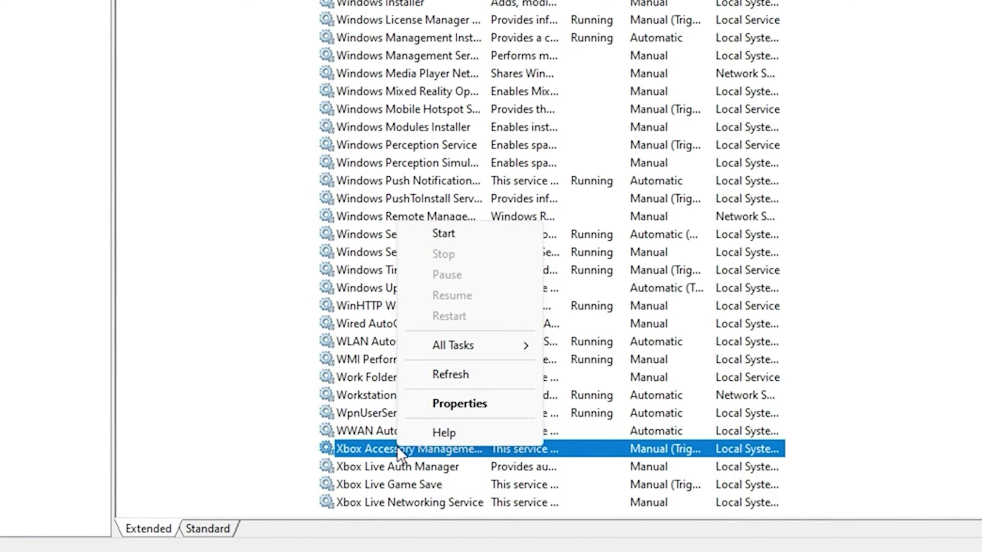
click(478, 405)
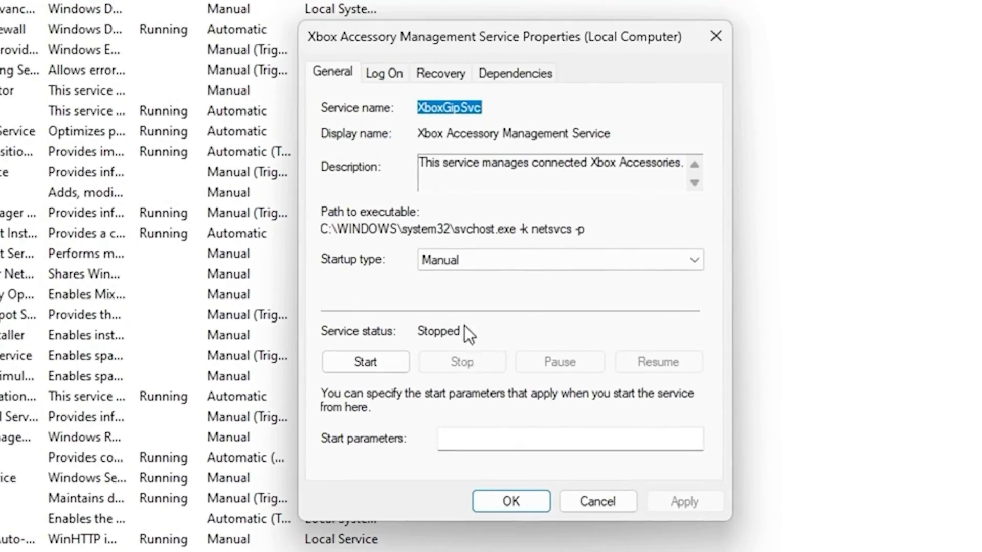
click(531, 262)
click(454, 317)
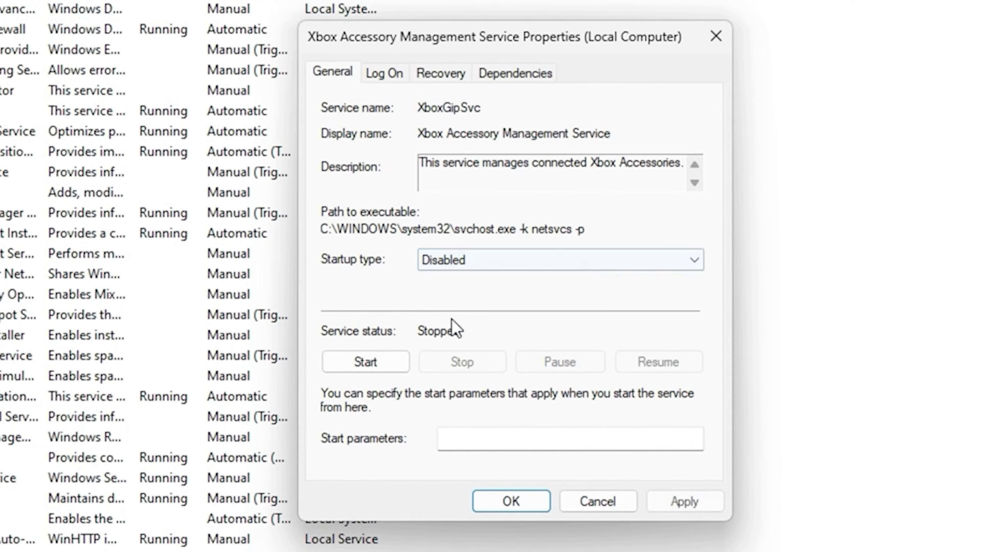
click(677, 505)
click(494, 503)
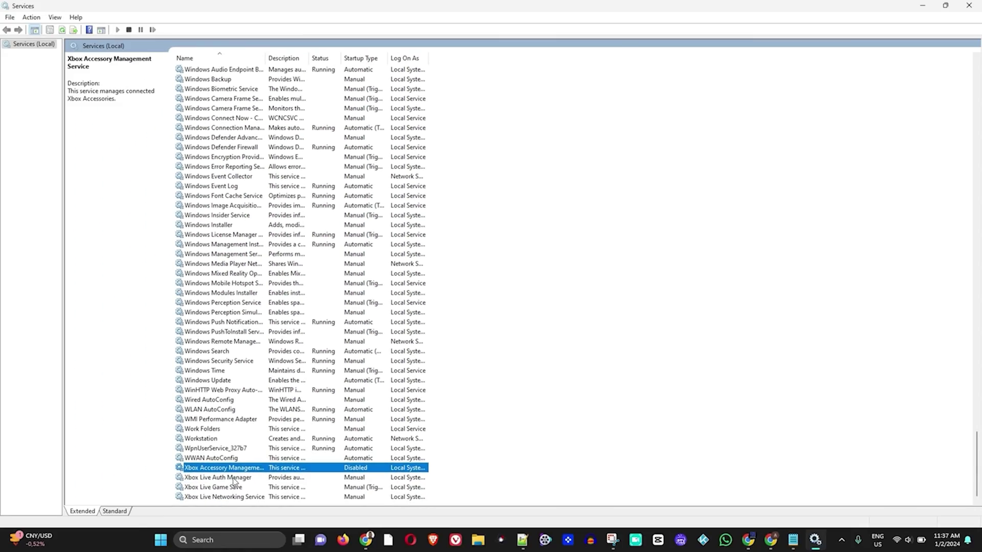
Set Xbox Live Auth Manager's startup type to Disabled and apply it.
right_click(233, 478)
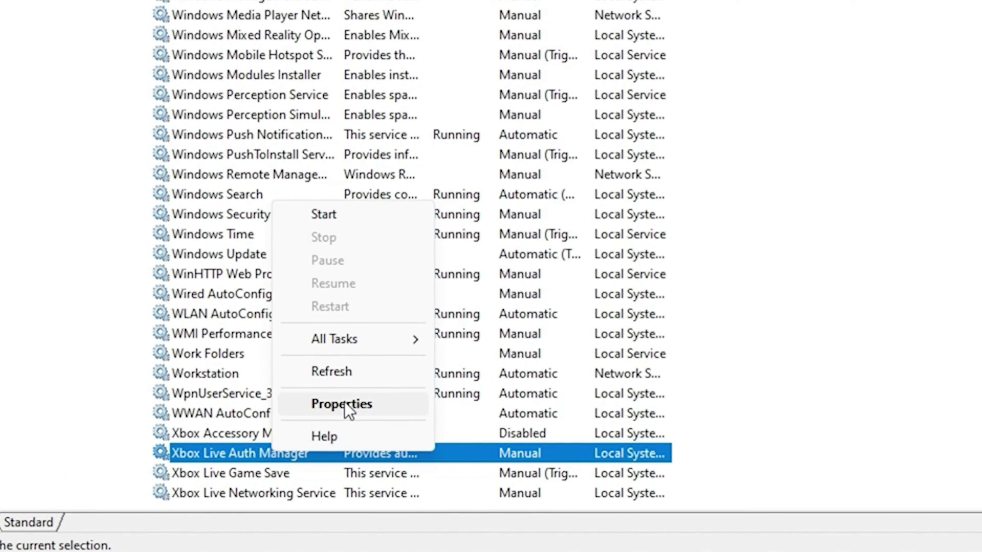
click(341, 404)
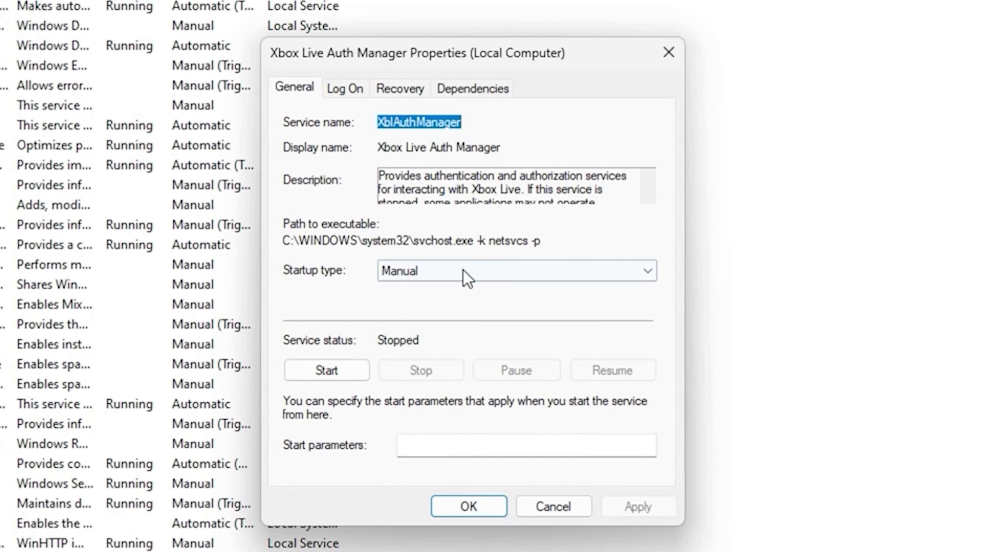
click(462, 269)
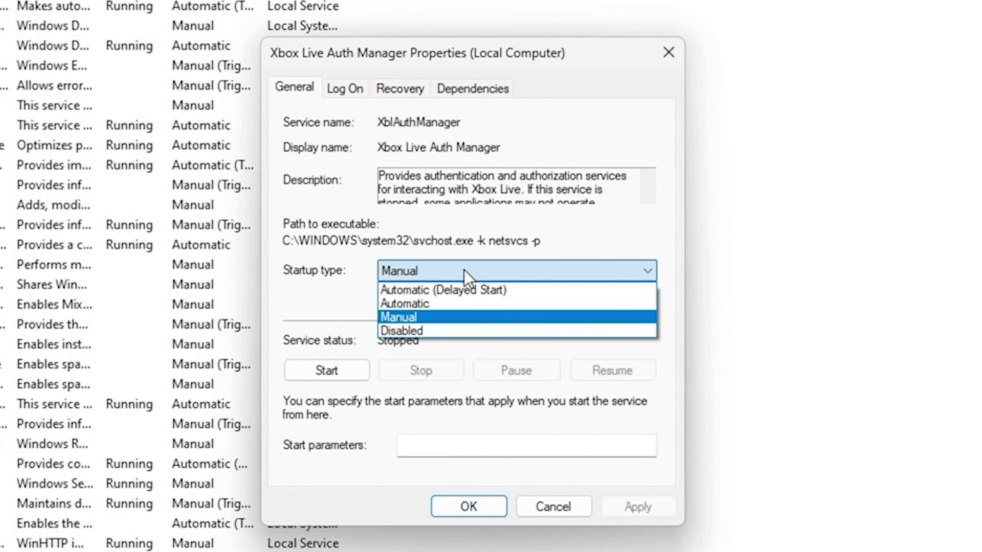
click(438, 331)
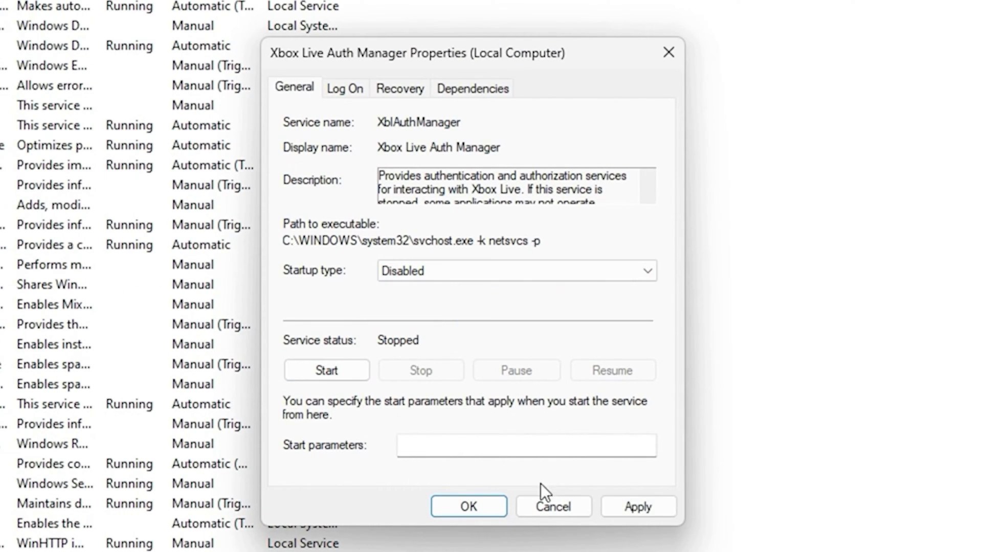
click(637, 507)
click(455, 506)
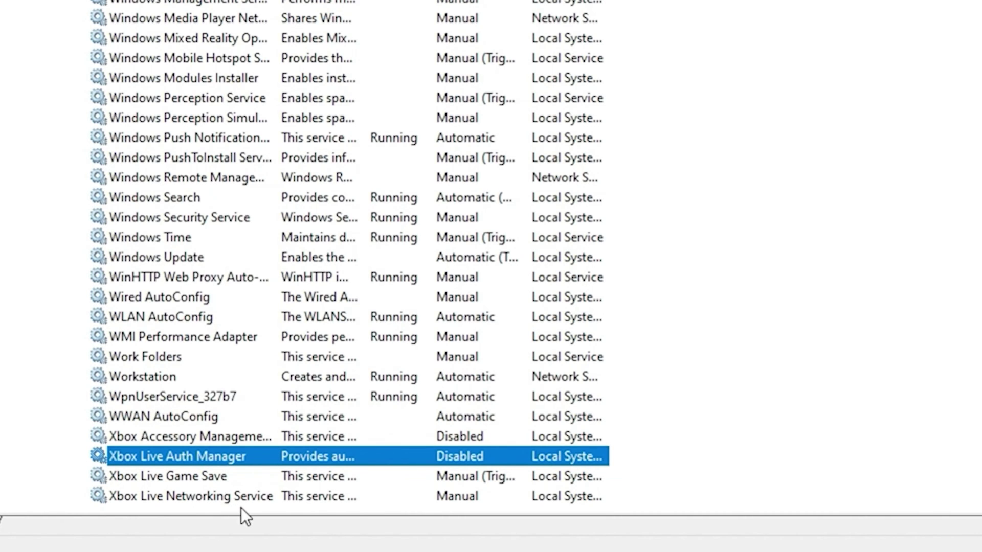
right_click(188, 470)
Dismiss the Xbox Live Game Save context menu without choosing an action.
click(937, 350)
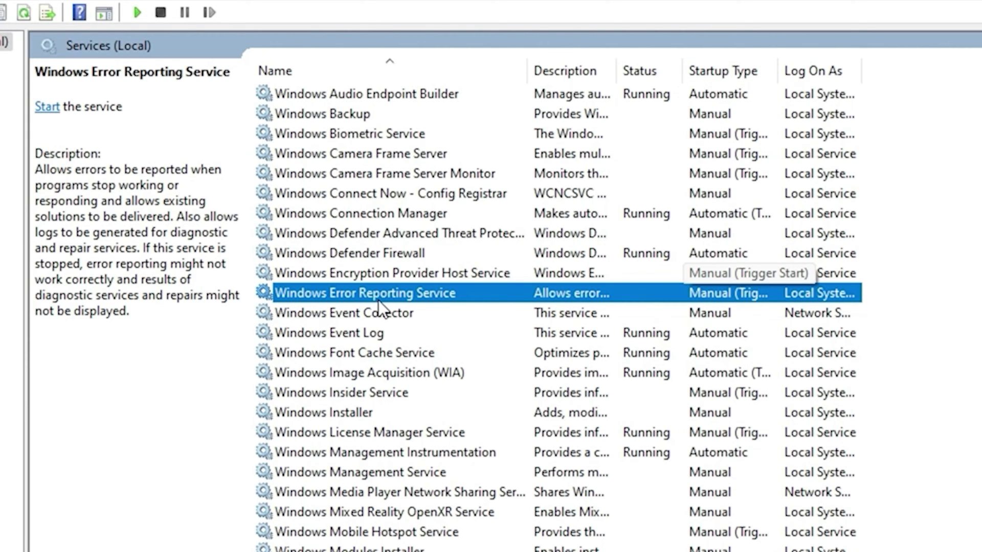
Set Windows Error Reporting Service's startup type to Disabled, then select Windows Biometric Service.
right_click(351, 291)
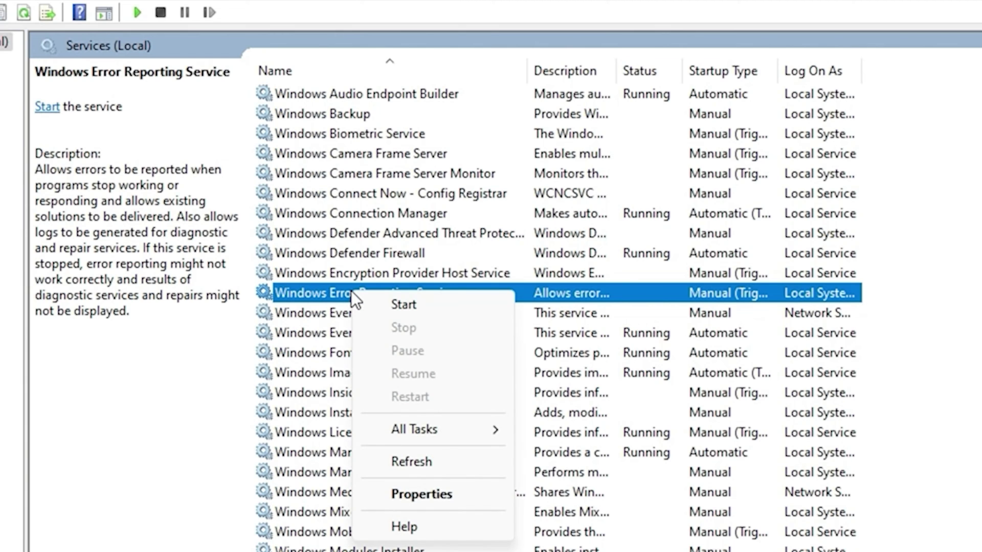
click(429, 492)
click(473, 270)
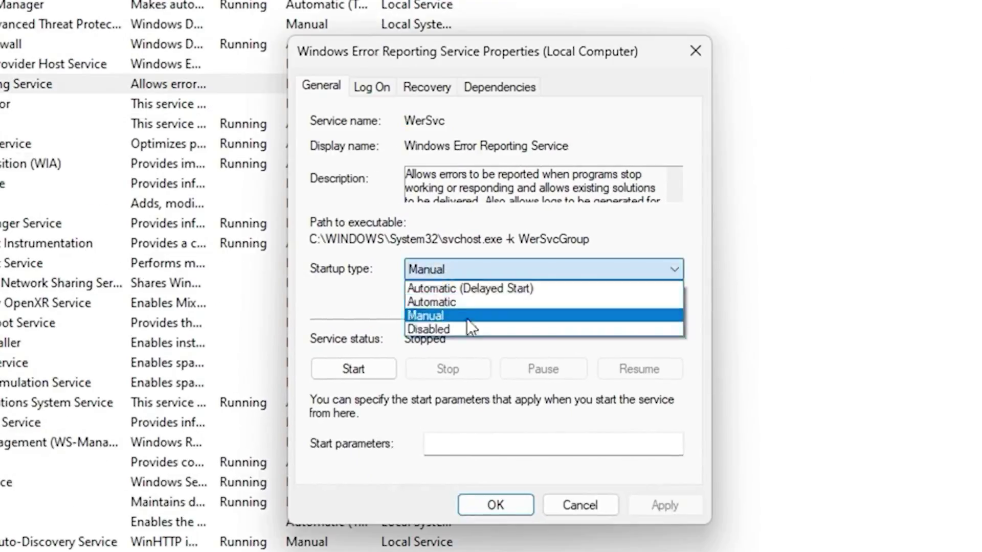
click(455, 329)
click(684, 509)
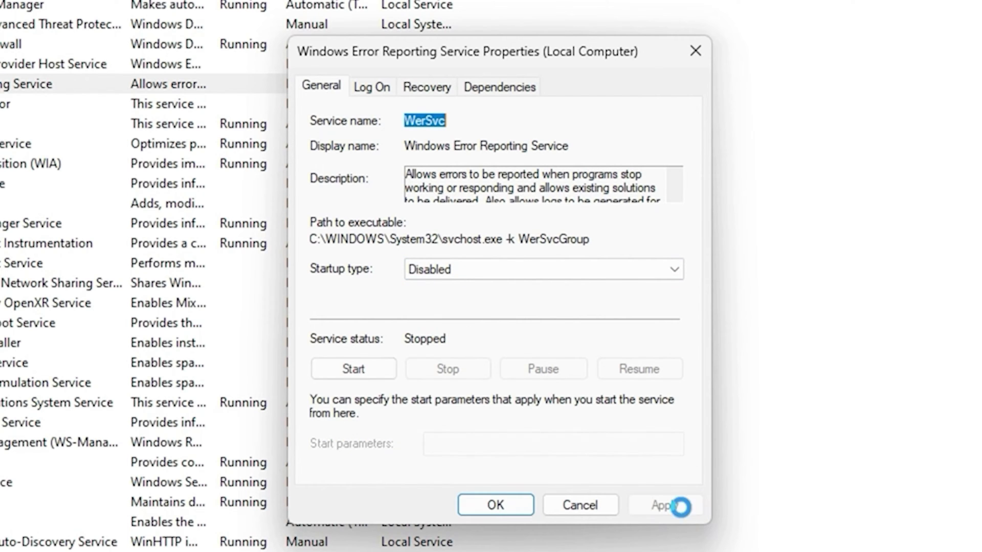
click(496, 507)
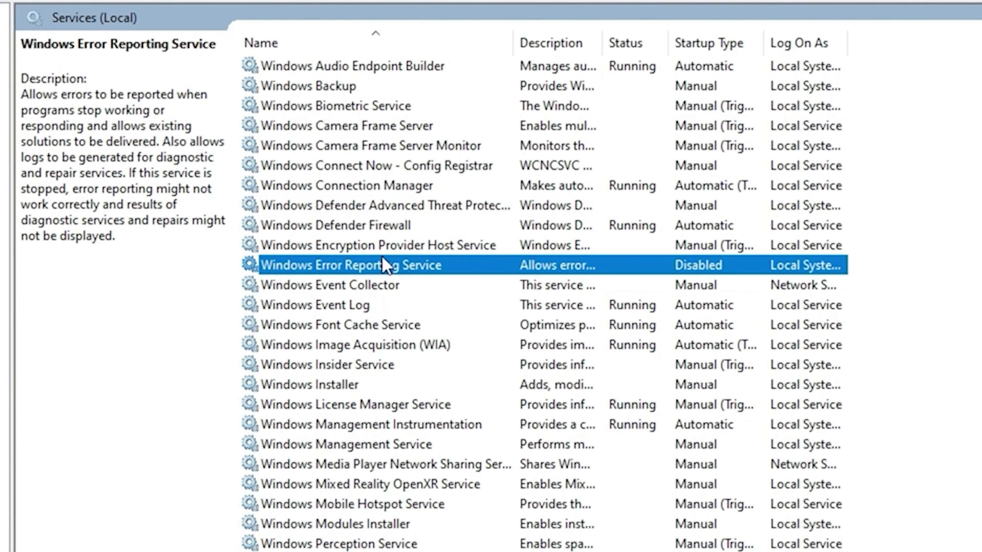
click(348, 110)
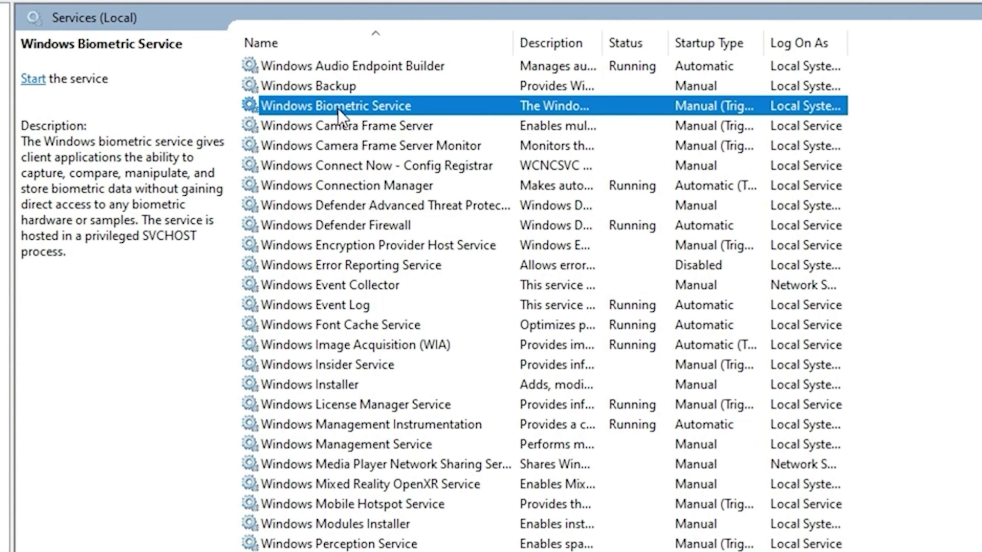
Set Windows Biometric Service's startup type to Disabled, then jump to services starting with R.
right_click(339, 109)
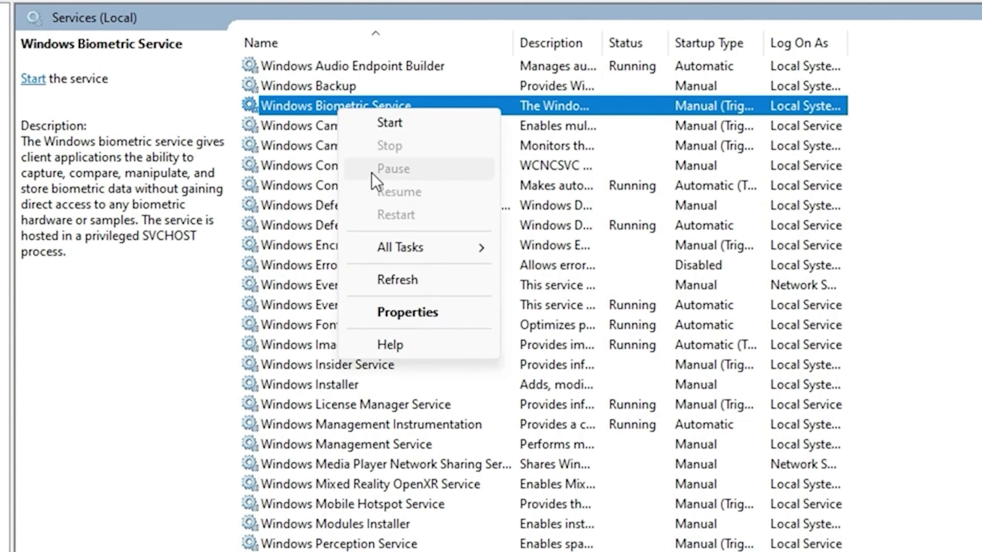
click(427, 311)
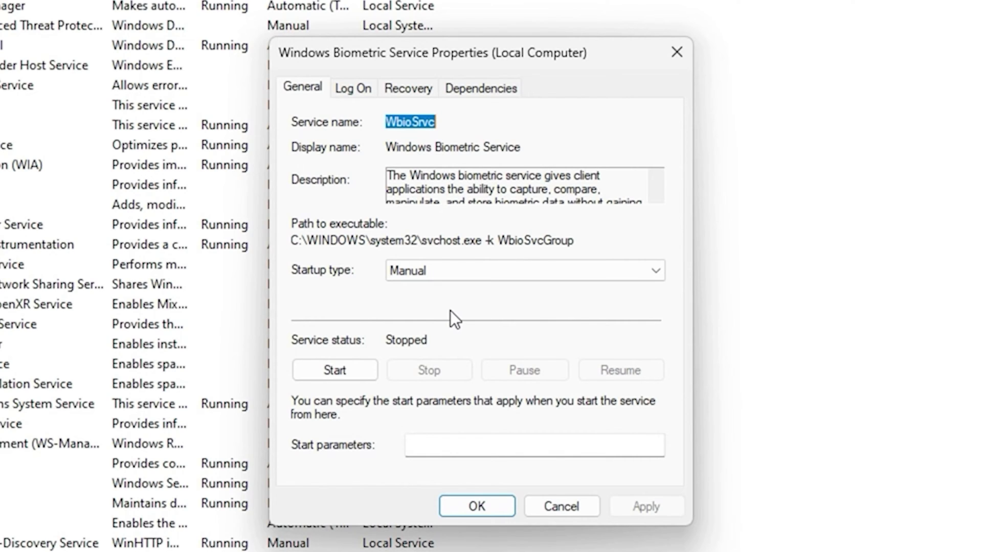
click(530, 278)
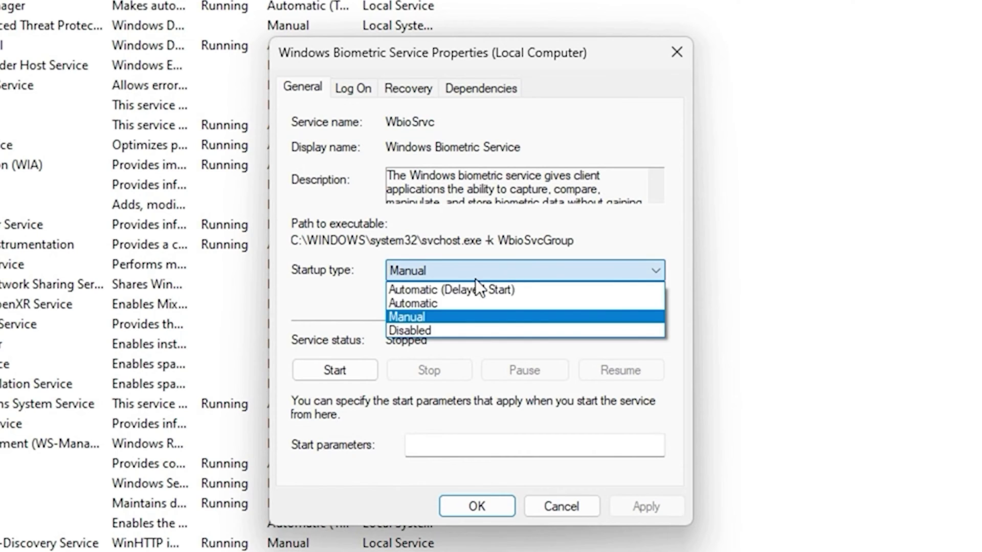
click(412, 331)
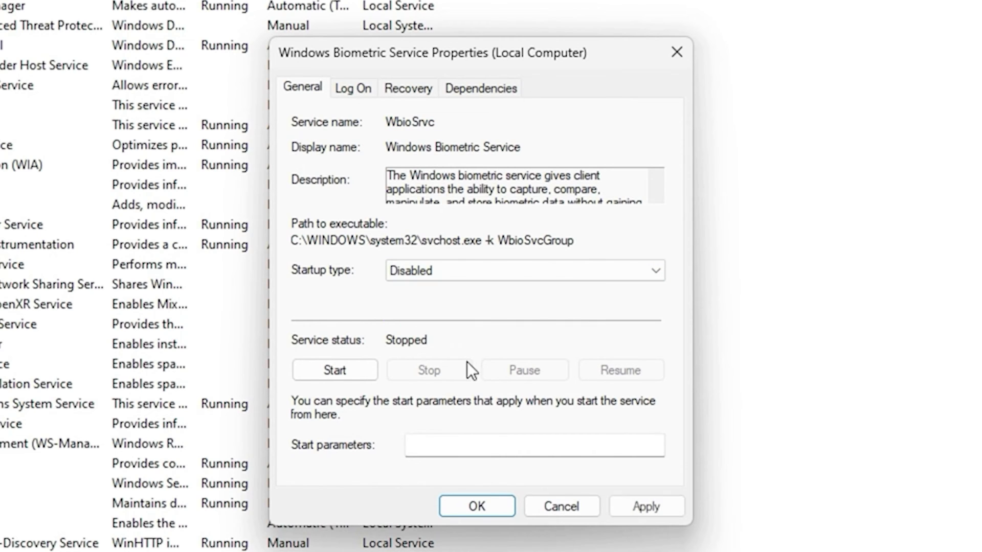
click(638, 506)
click(465, 505)
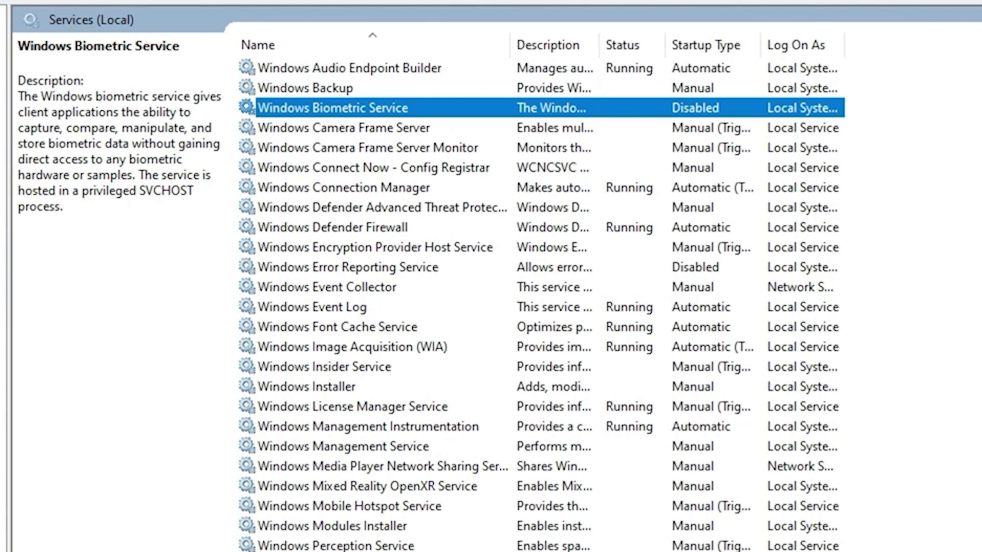
key(r)
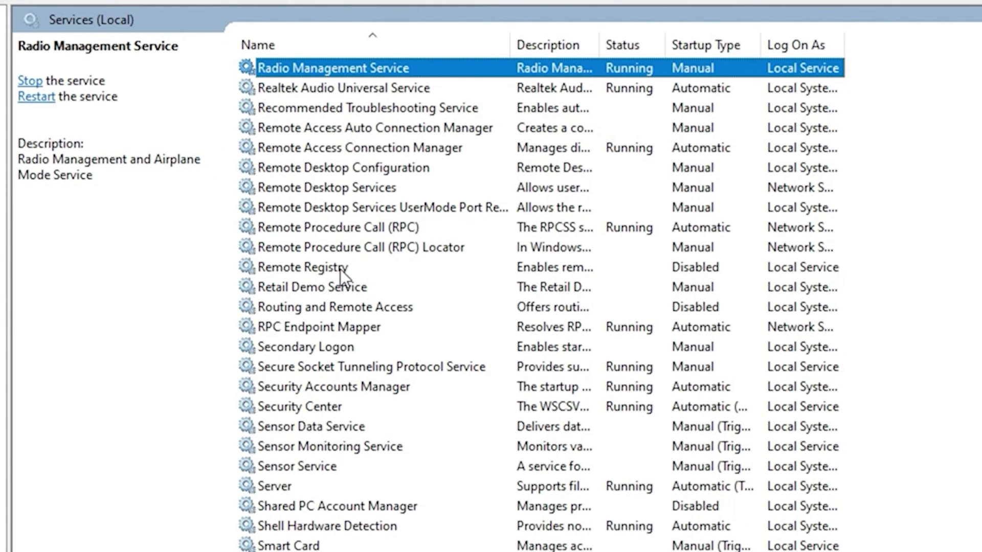
Set Remote Desktop Configuration's startup type to Disabled, then jump to services starting with P.
click(306, 171)
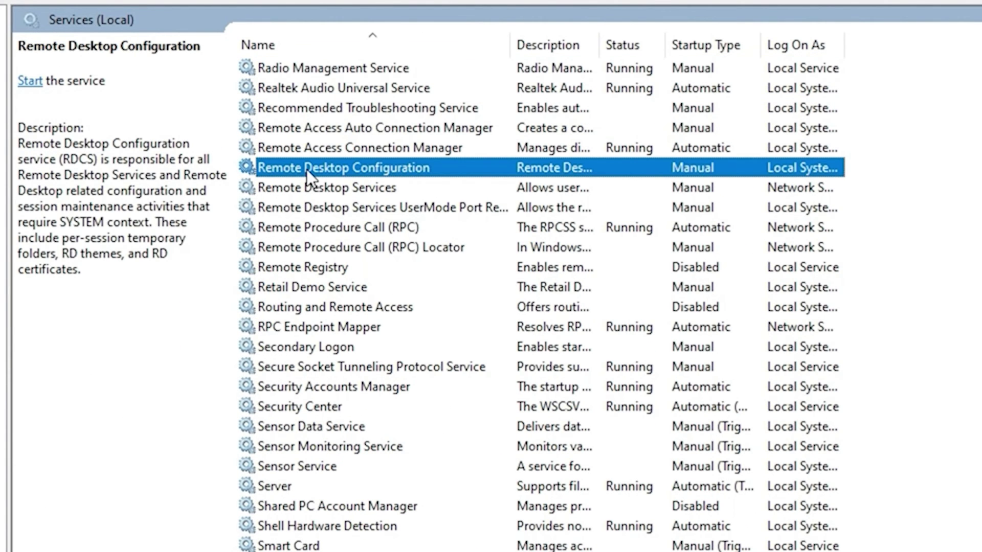
right_click(388, 168)
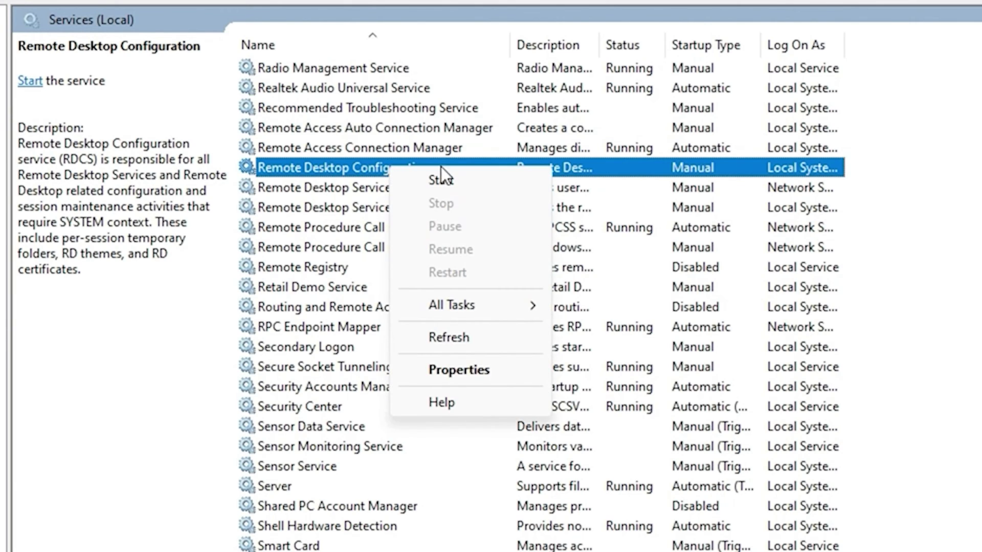
click(476, 373)
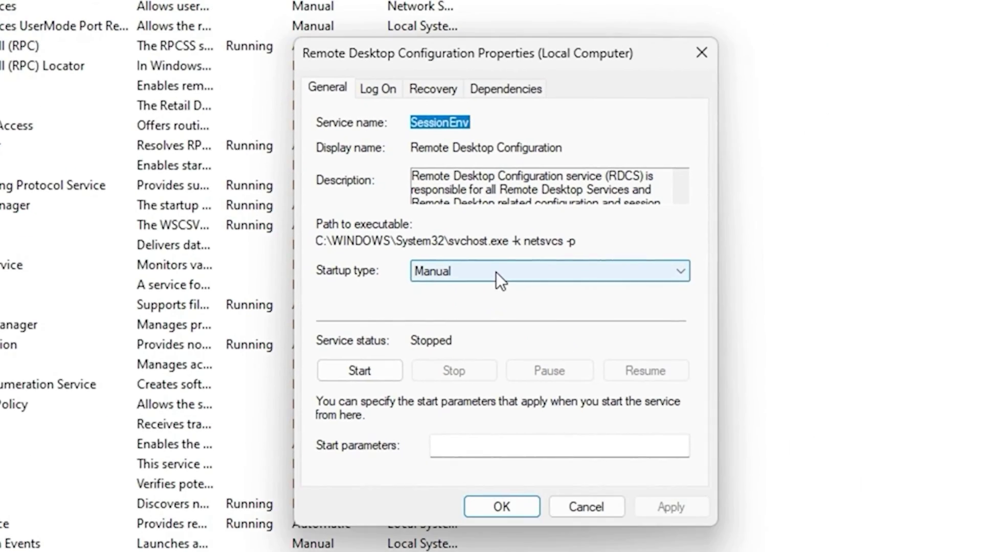
click(613, 329)
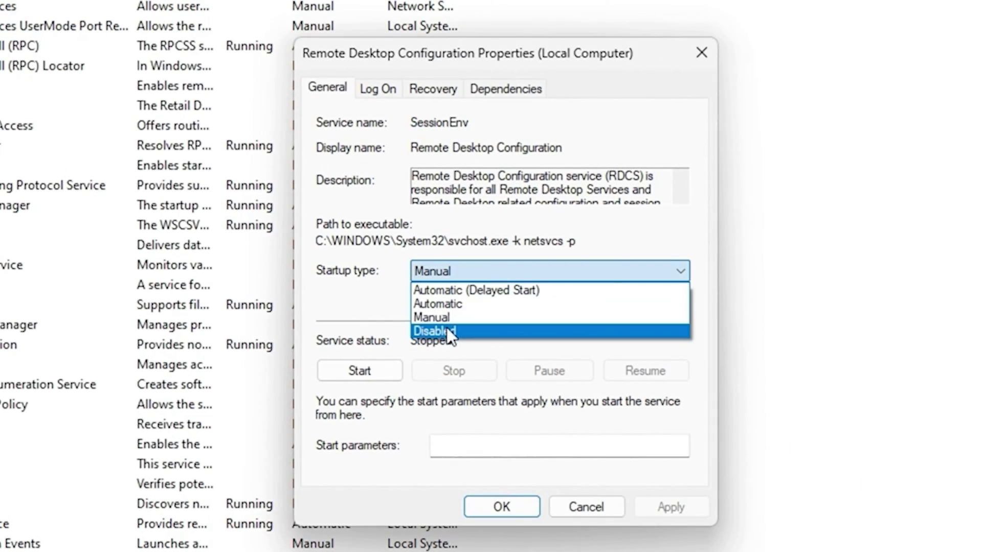
click(566, 384)
click(670, 508)
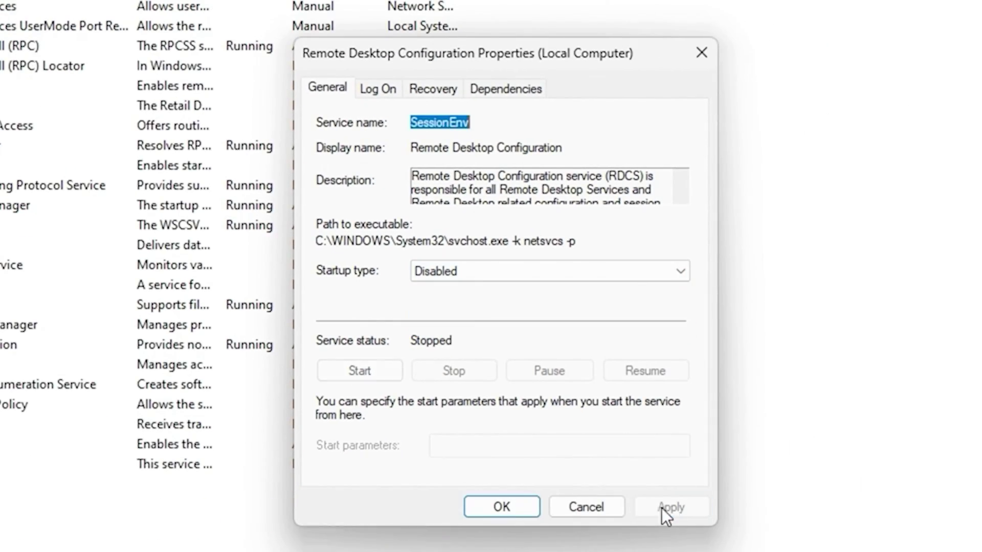
click(500, 507)
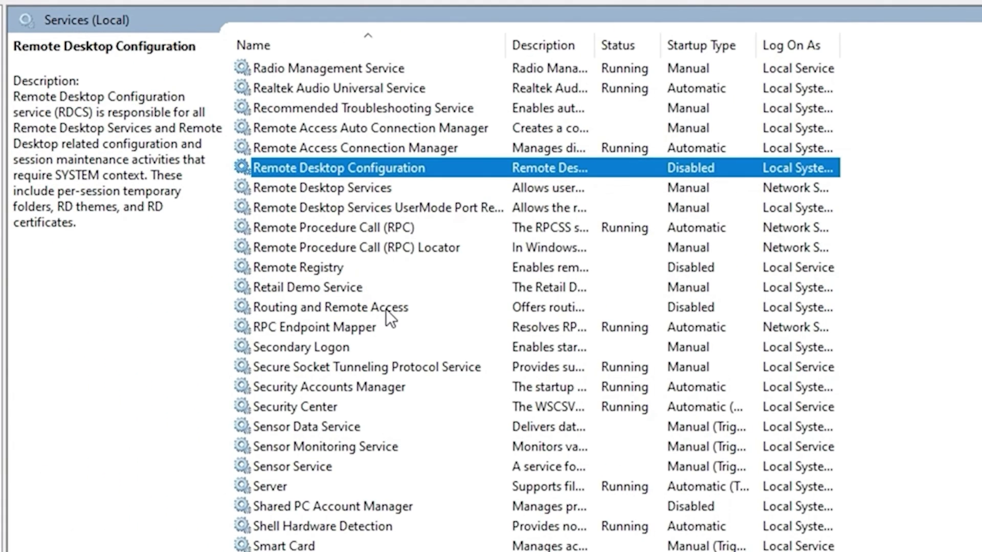
click(385, 325)
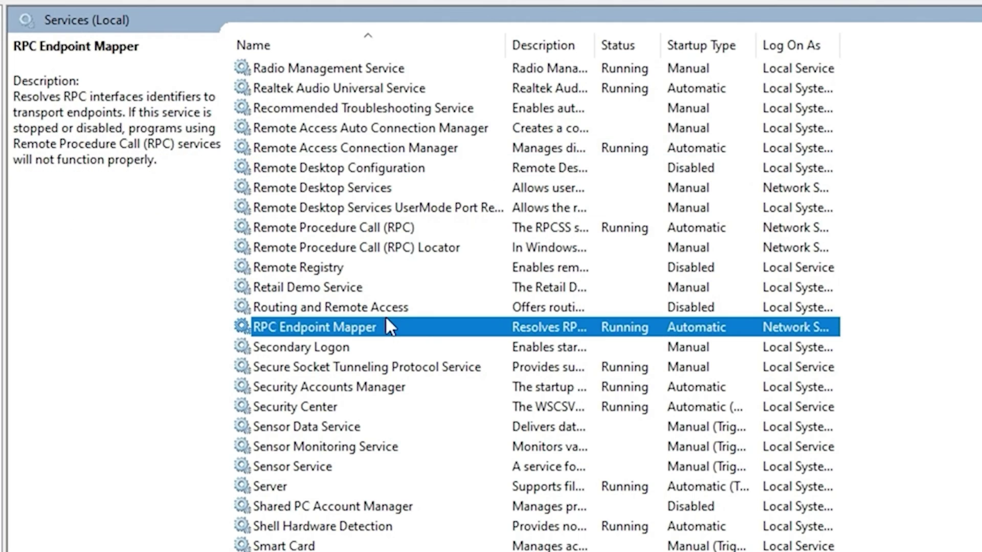
key(p)
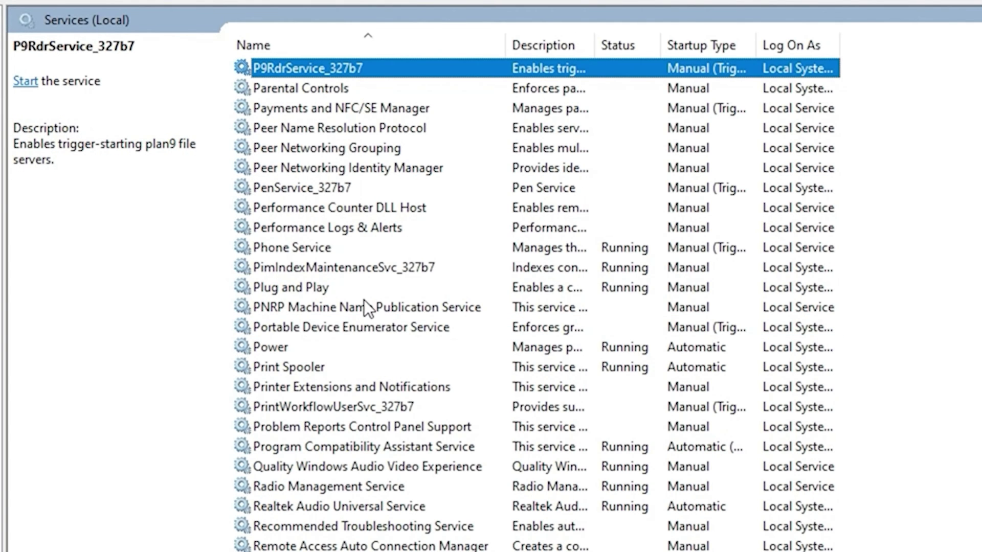
Stop Phone Service from its context menu and dismiss the stop message.
click(295, 249)
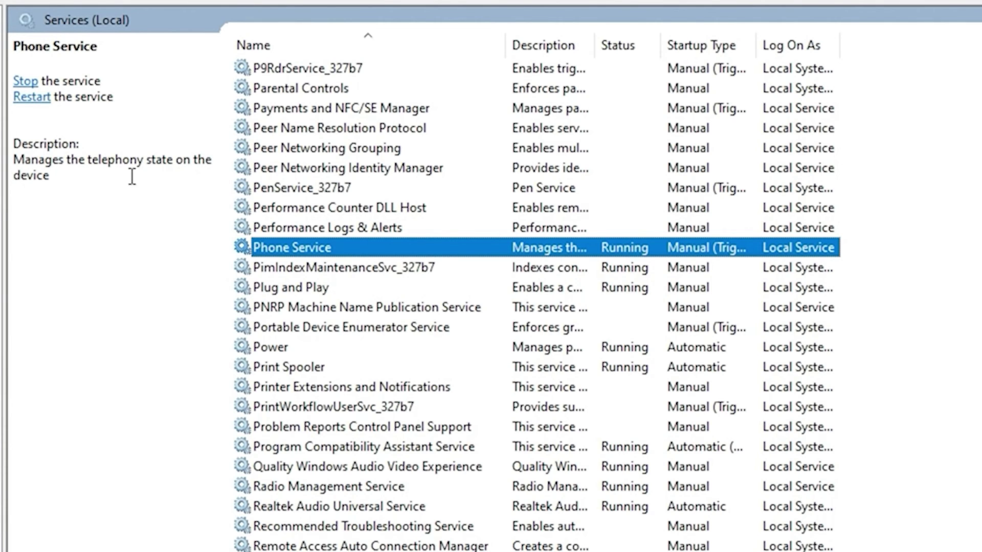
right_click(314, 244)
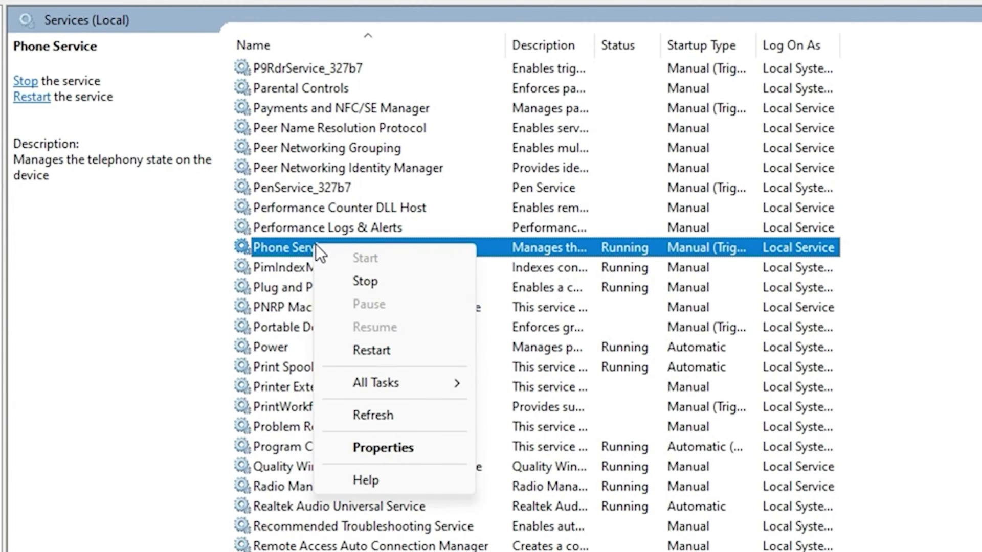
click(378, 280)
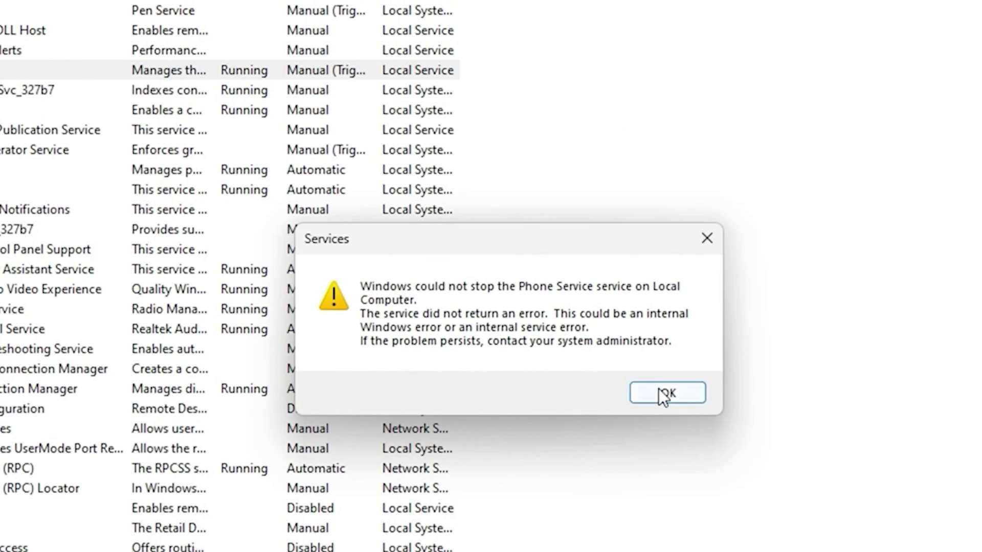
click(663, 395)
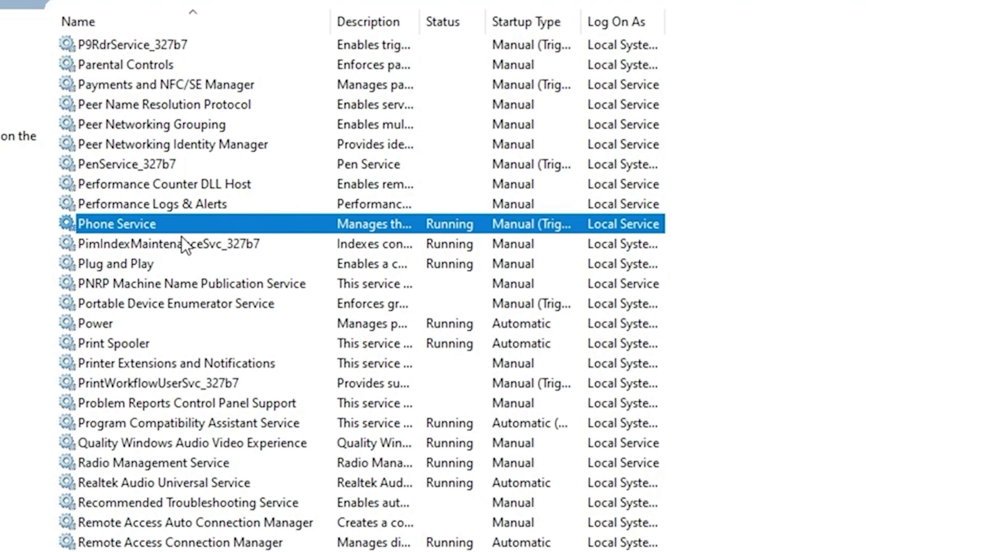
In Phone Service's properties, stop it and set its startup type to Disabled.
right_click(164, 216)
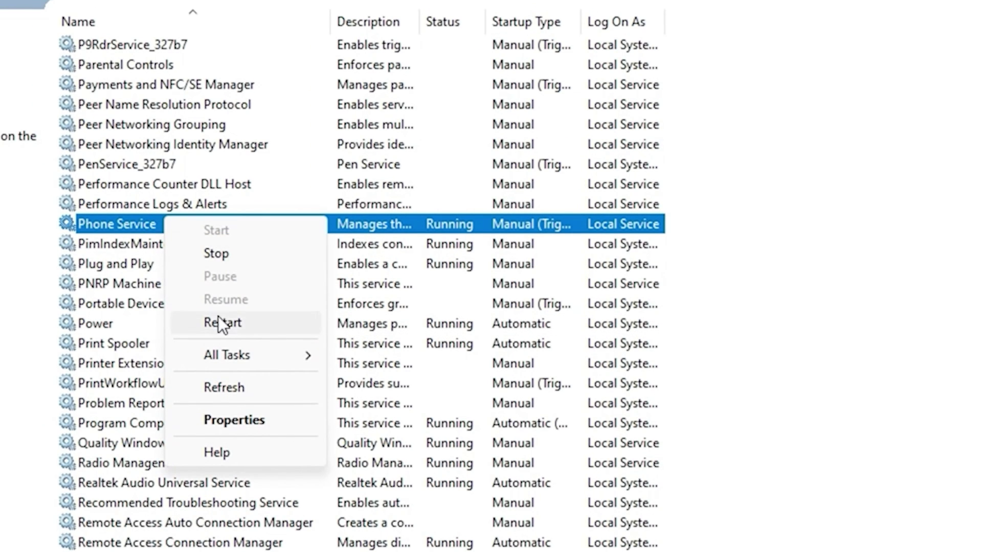
click(230, 420)
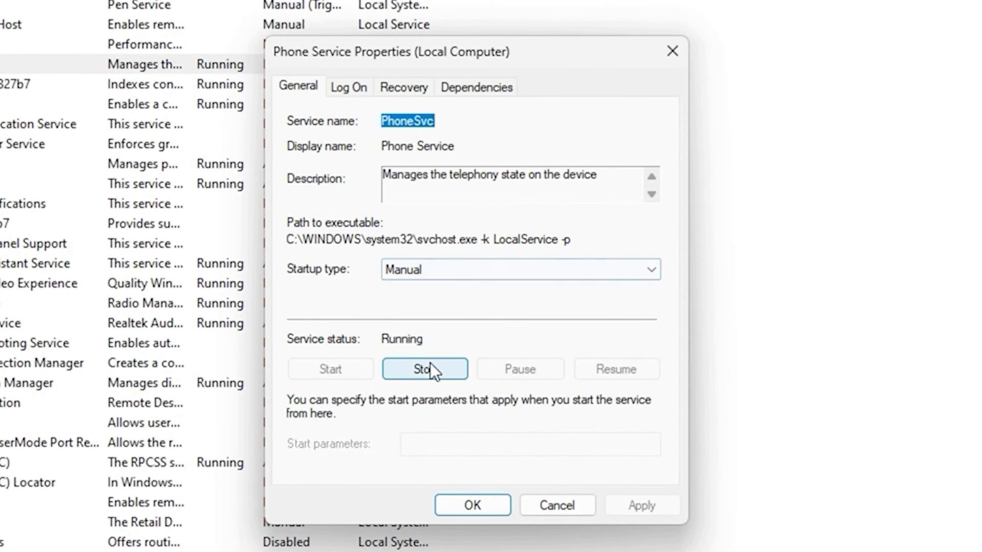
click(426, 369)
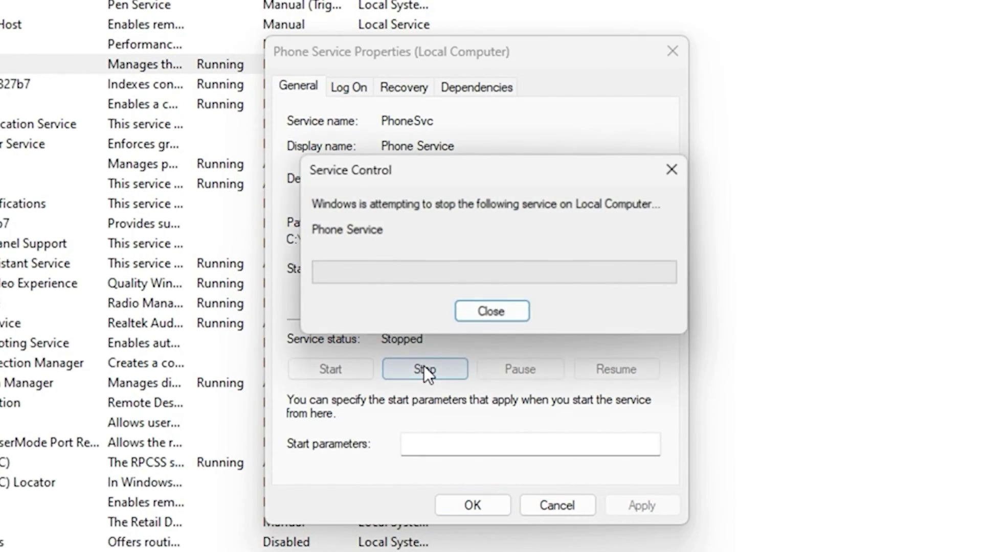
click(493, 269)
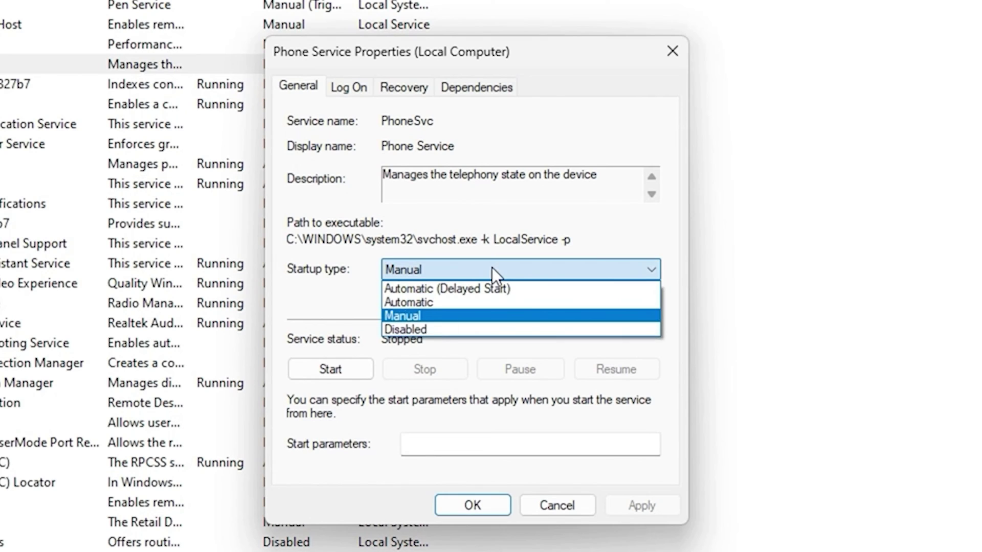
click(437, 329)
click(624, 506)
click(474, 505)
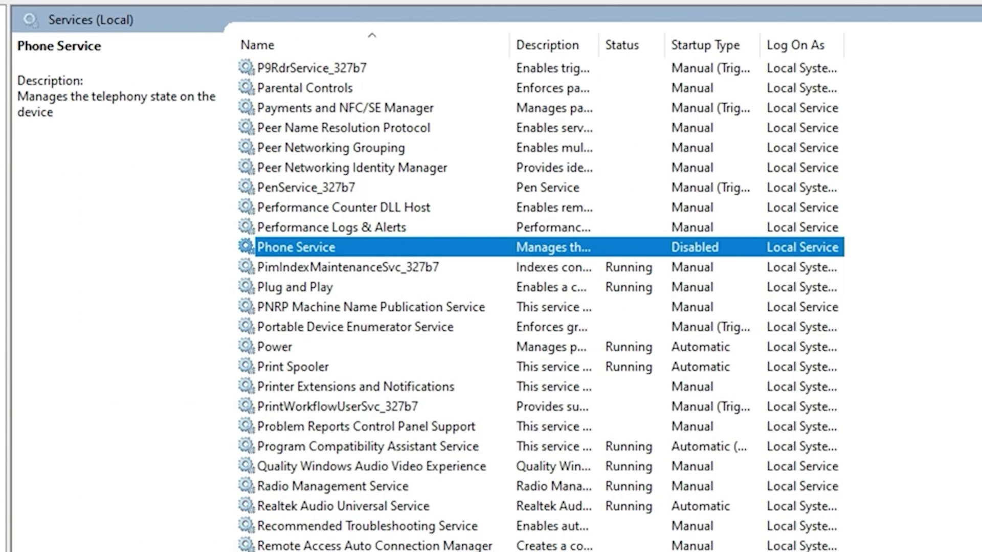
click(378, 349)
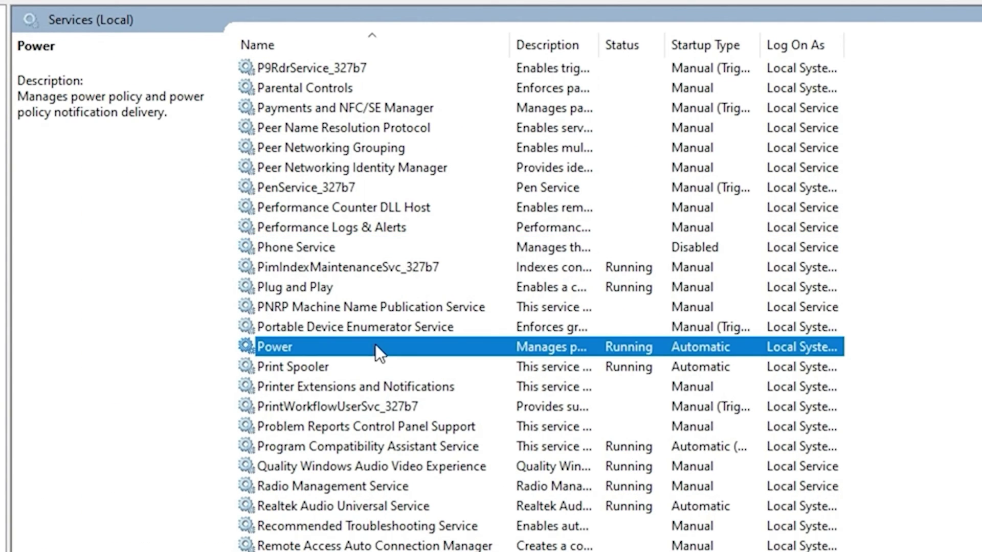
Open Geolocation Service's startup type choices, then close its properties leaving it Manual (Trigger Start).
key(g)
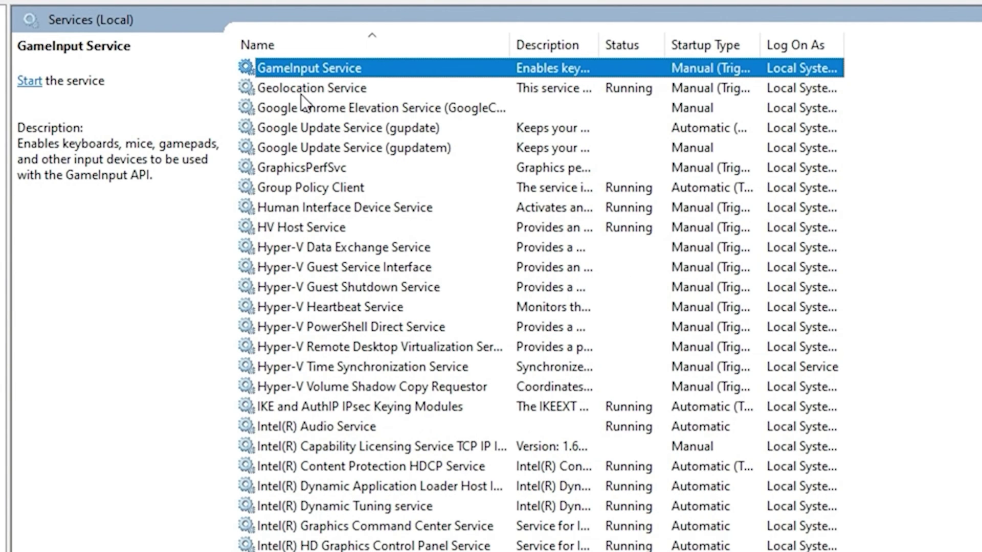
click(318, 89)
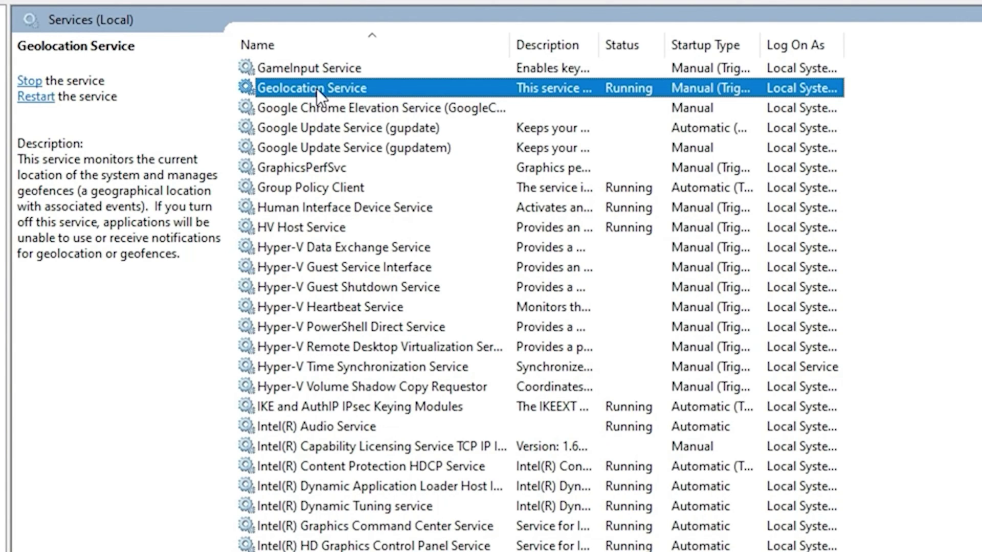
right_click(317, 88)
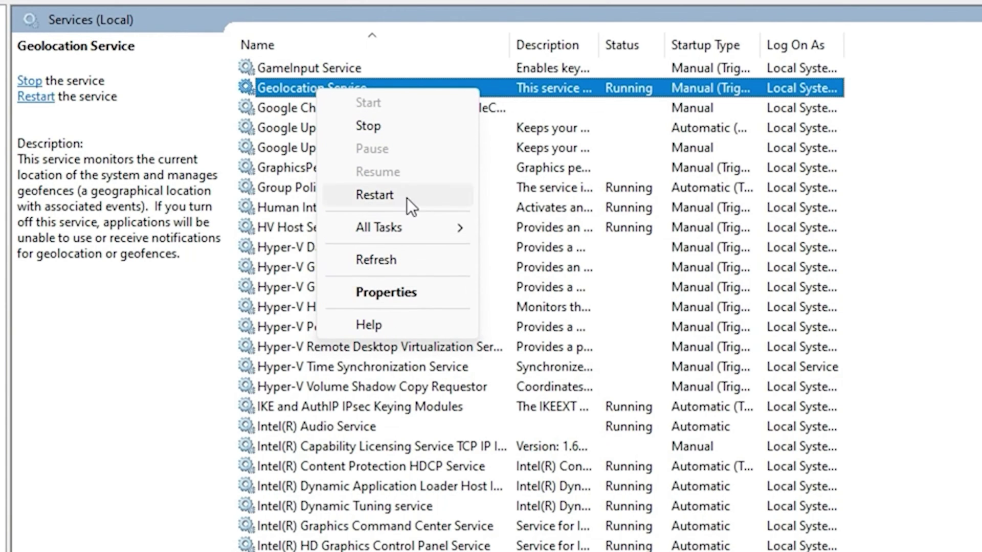
click(396, 292)
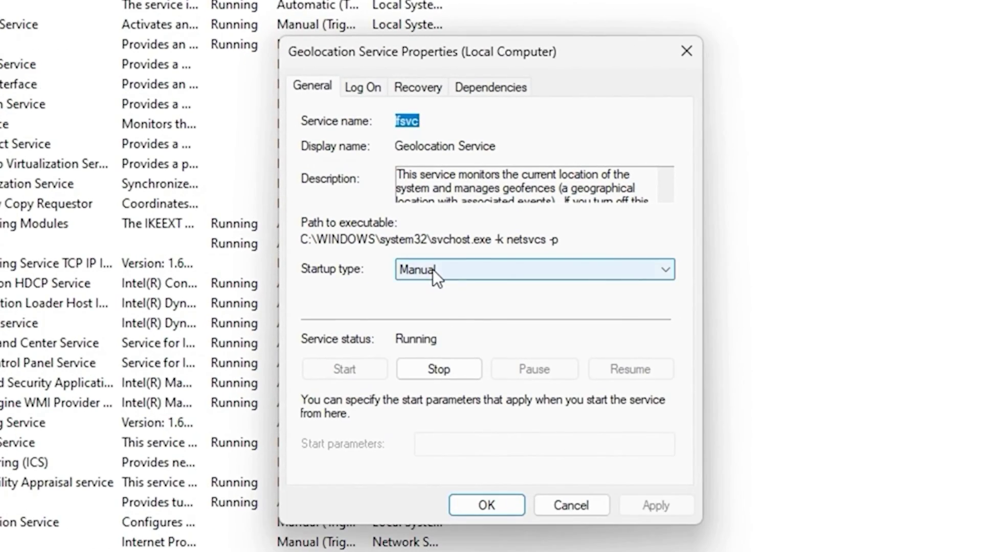
click(485, 276)
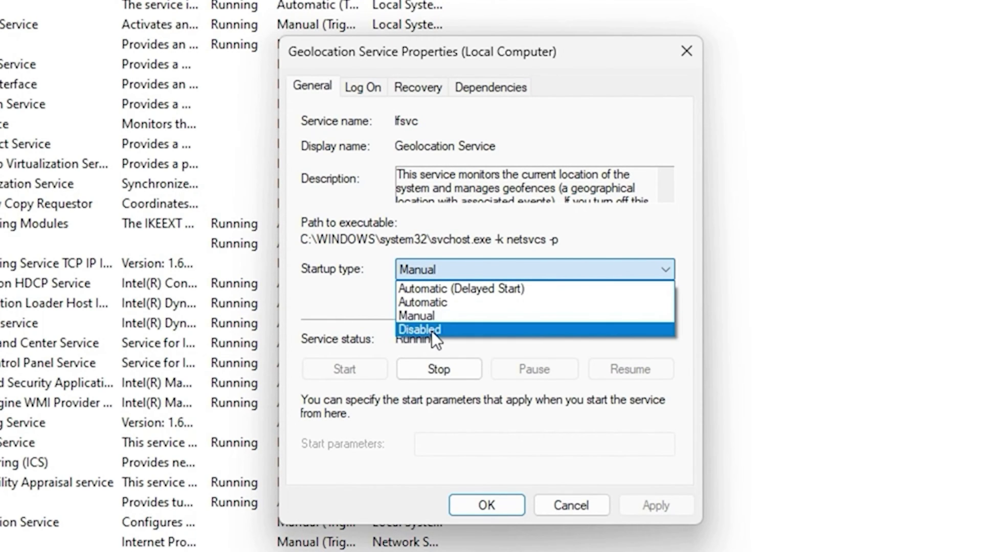
click(688, 50)
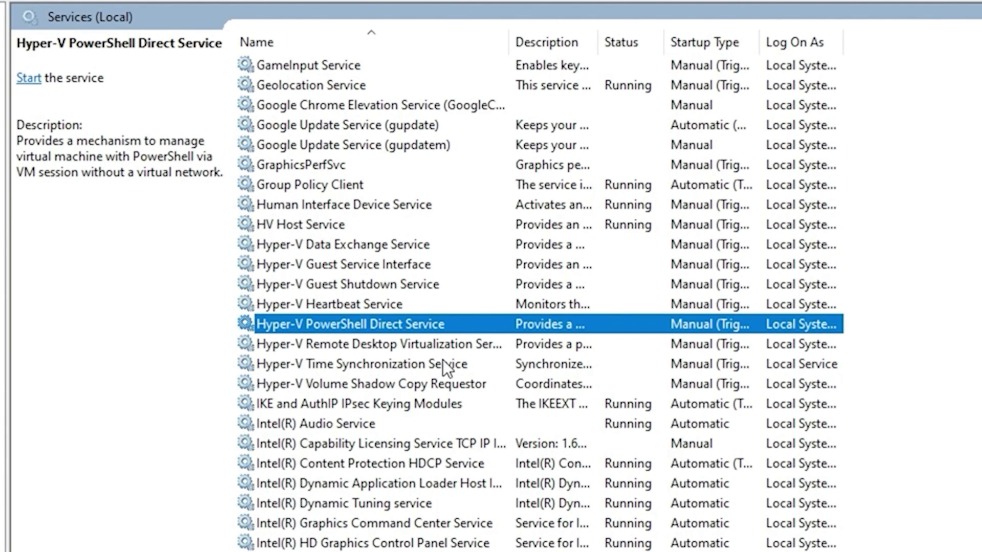
key(i)
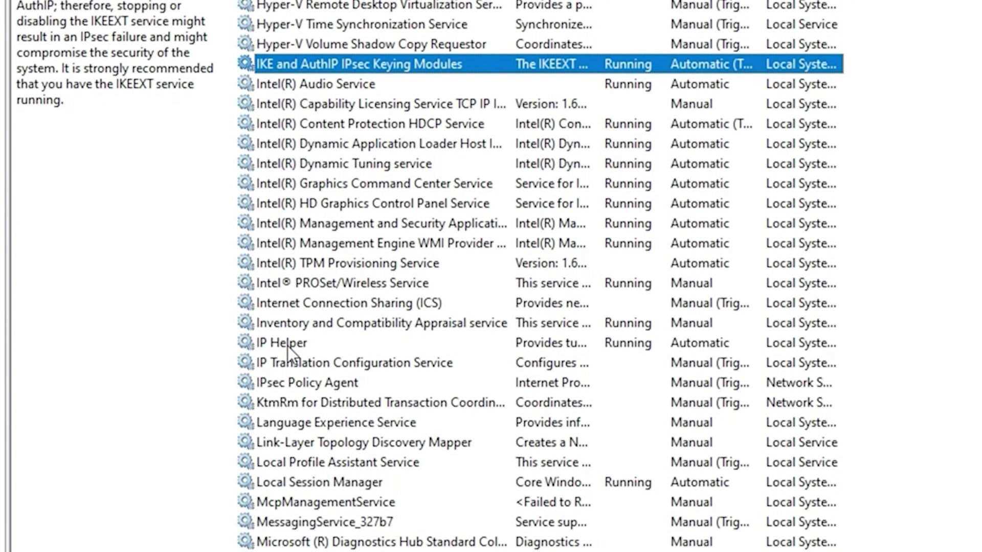
click(287, 345)
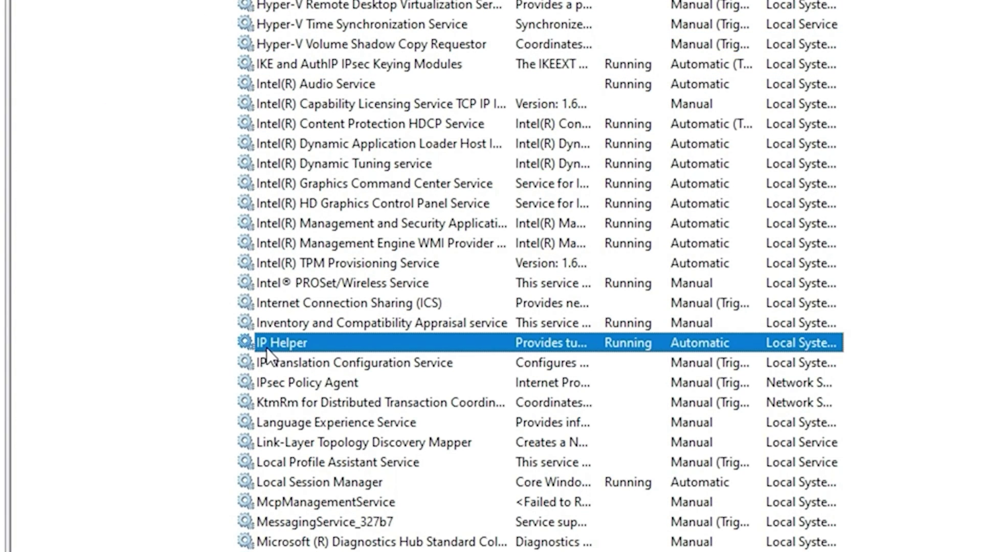
right_click(291, 342)
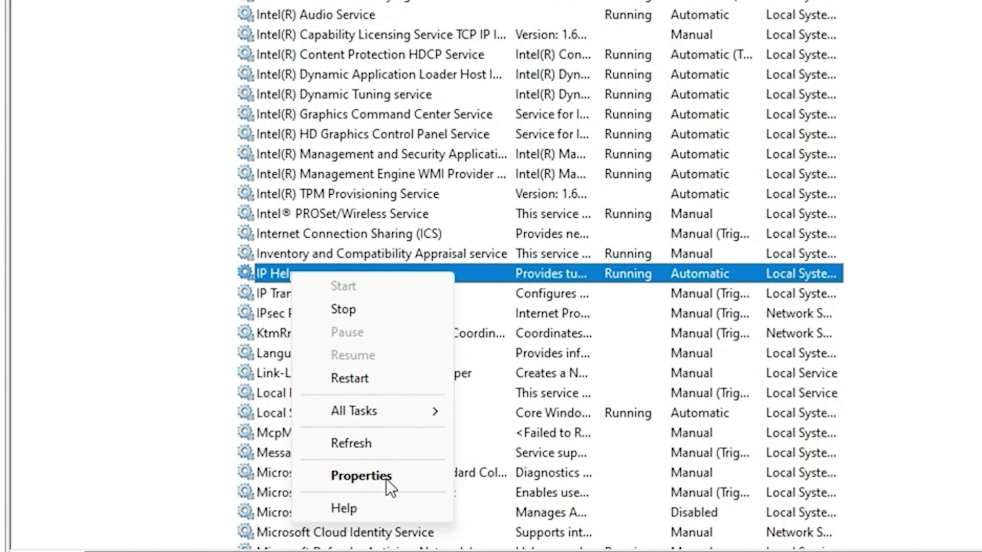
click(385, 545)
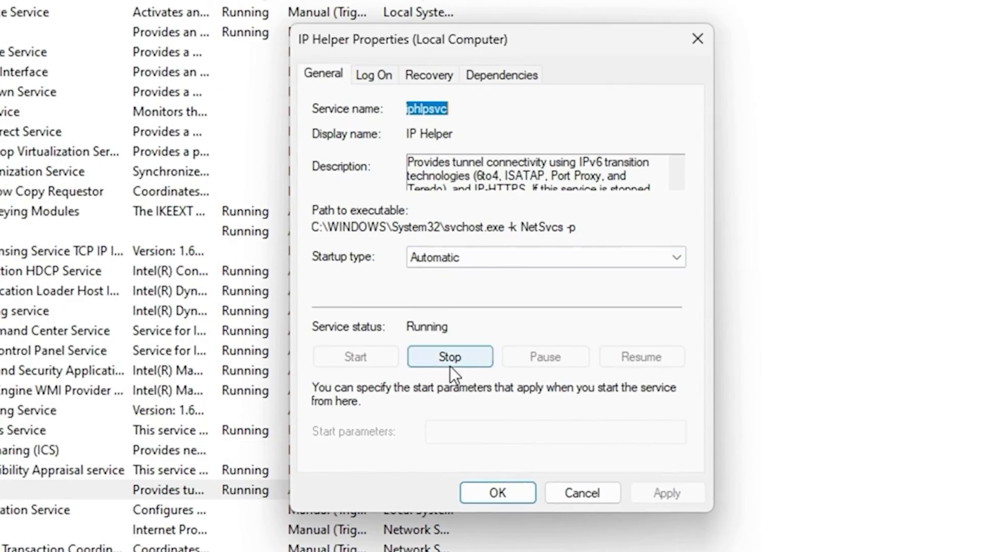
click(488, 265)
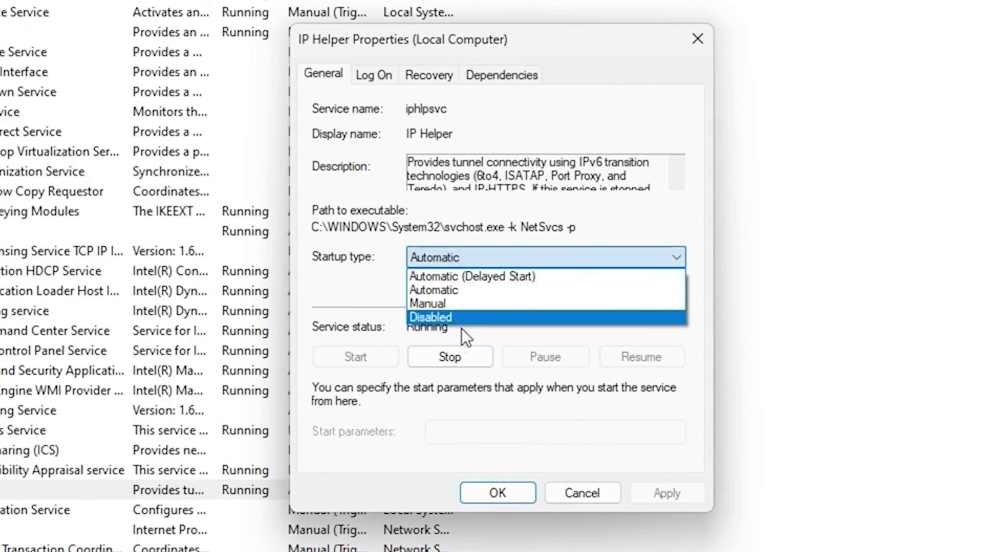
click(698, 37)
click(698, 37)
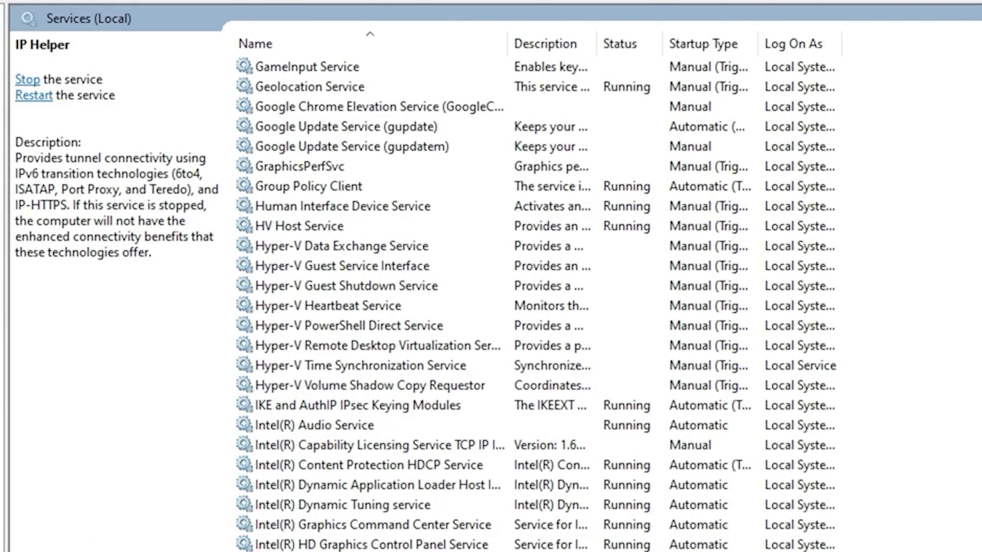
click(124, 391)
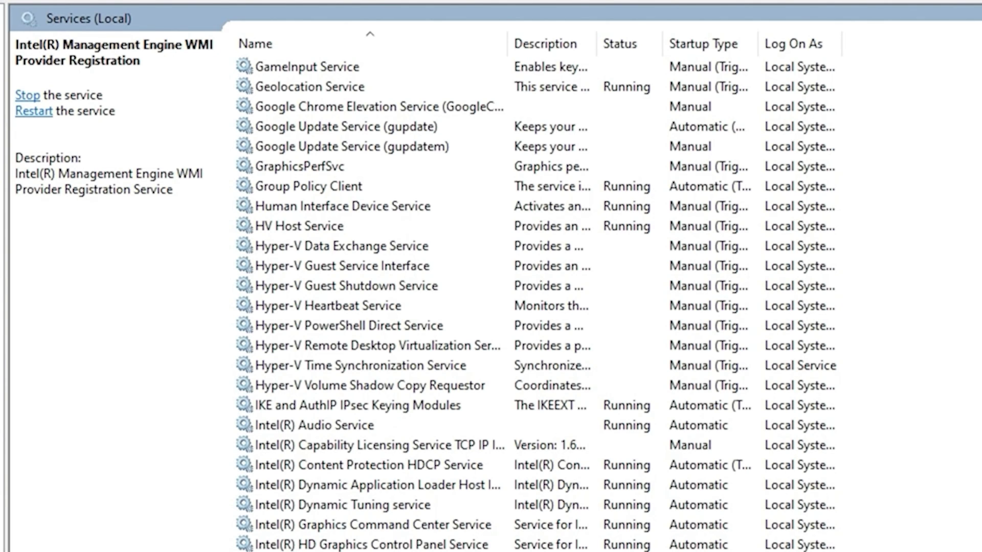
Jump to the services starting with P and select Print Spooler.
key(p)
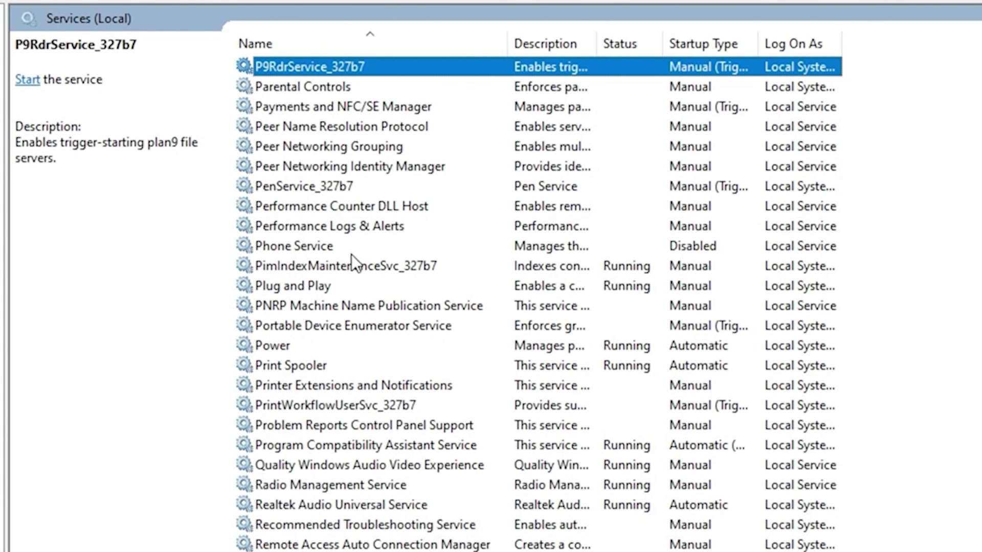
click(317, 366)
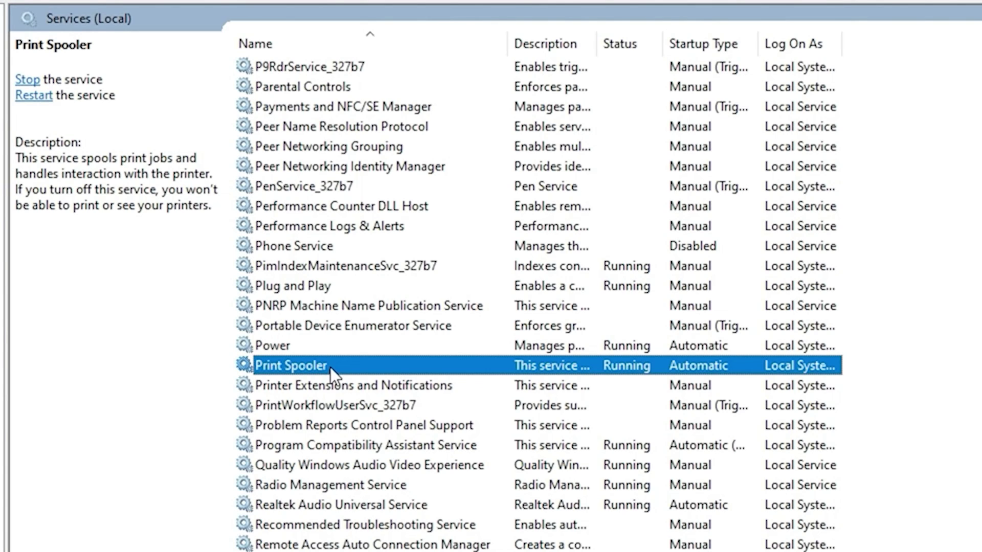
Check Print Spooler's properties and leave its startup type on Automatic, closing without changes.
right_click(331, 367)
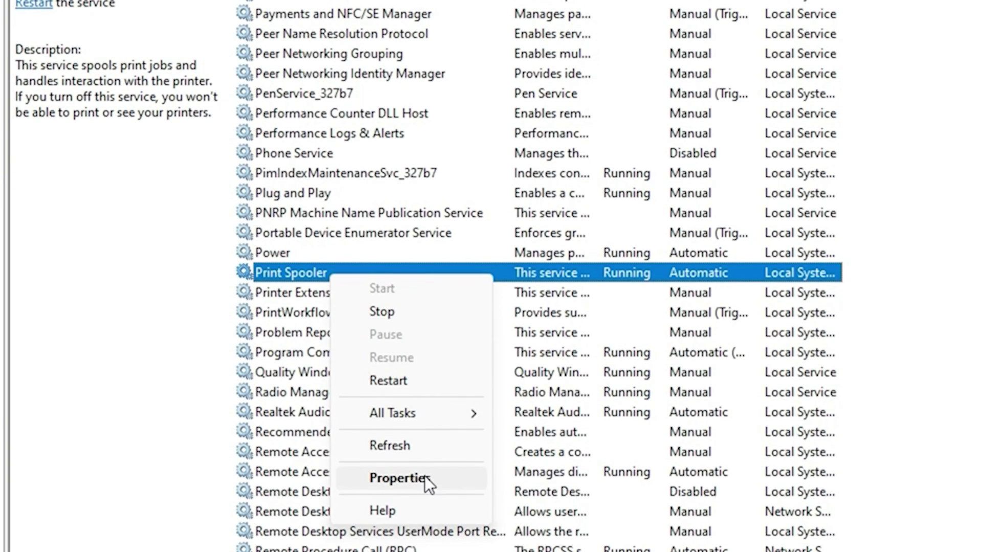
click(423, 477)
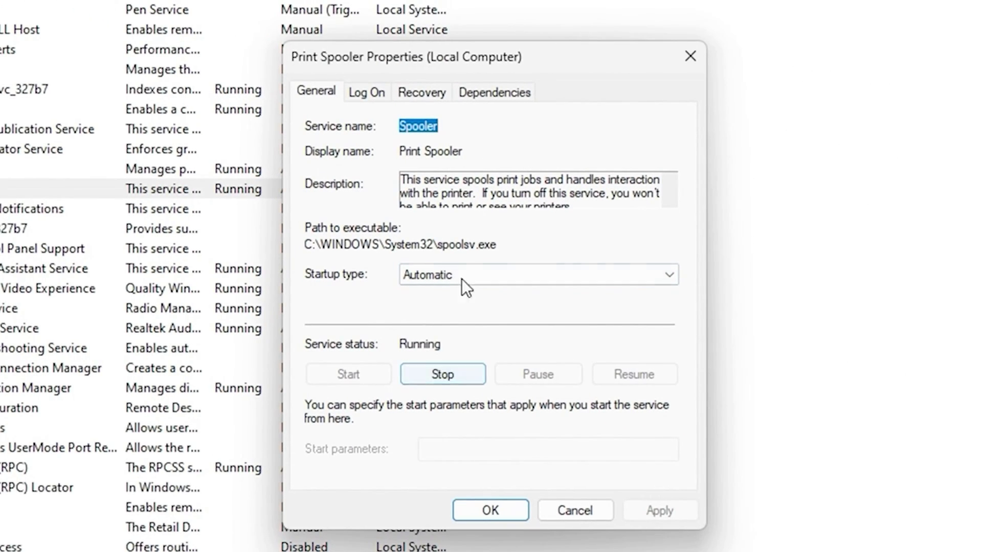
click(486, 275)
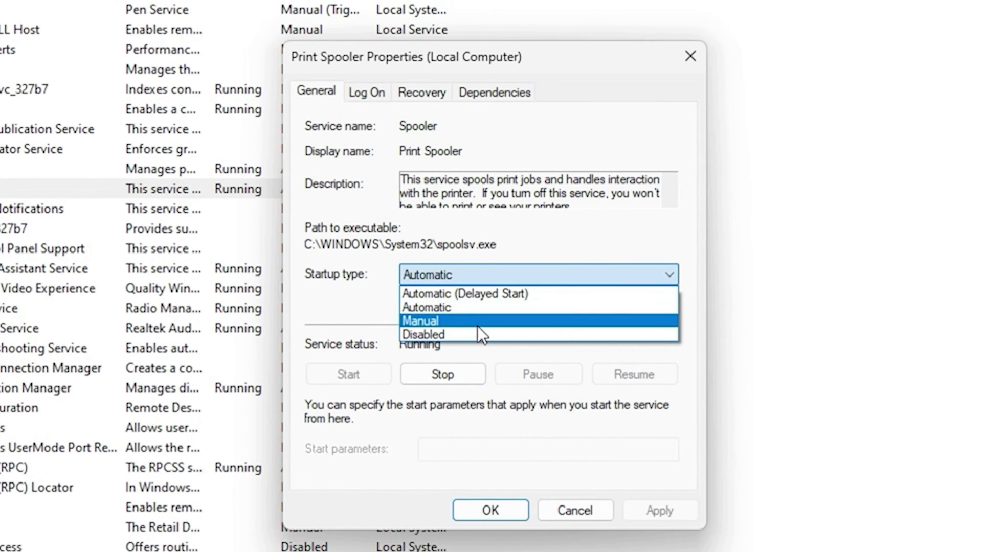
click(692, 53)
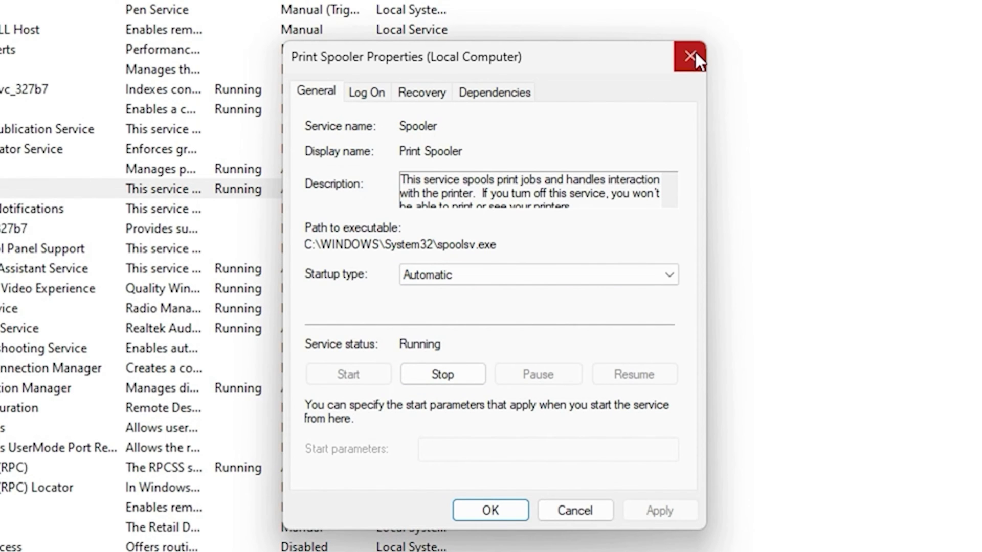
click(694, 51)
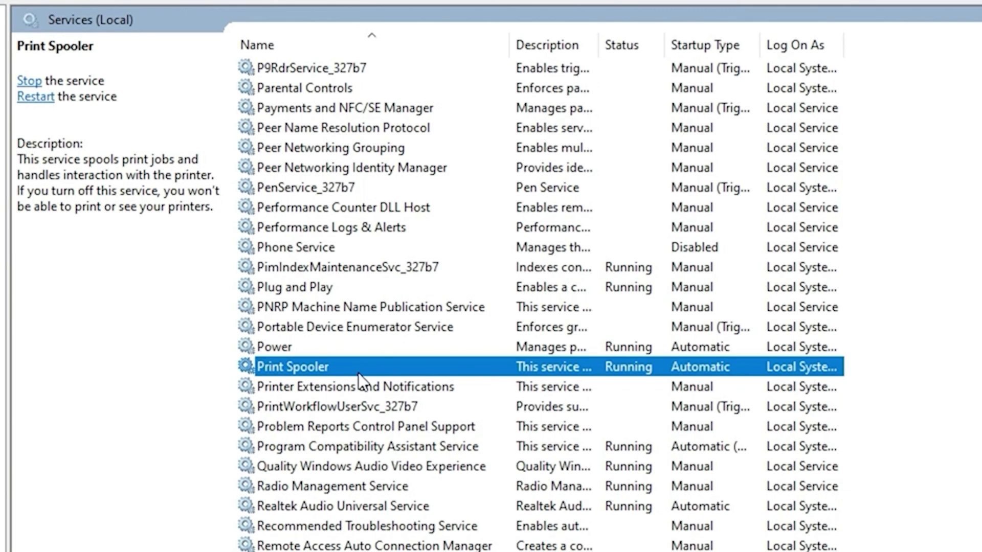
Jump the services list to the Fax service.
click(407, 490)
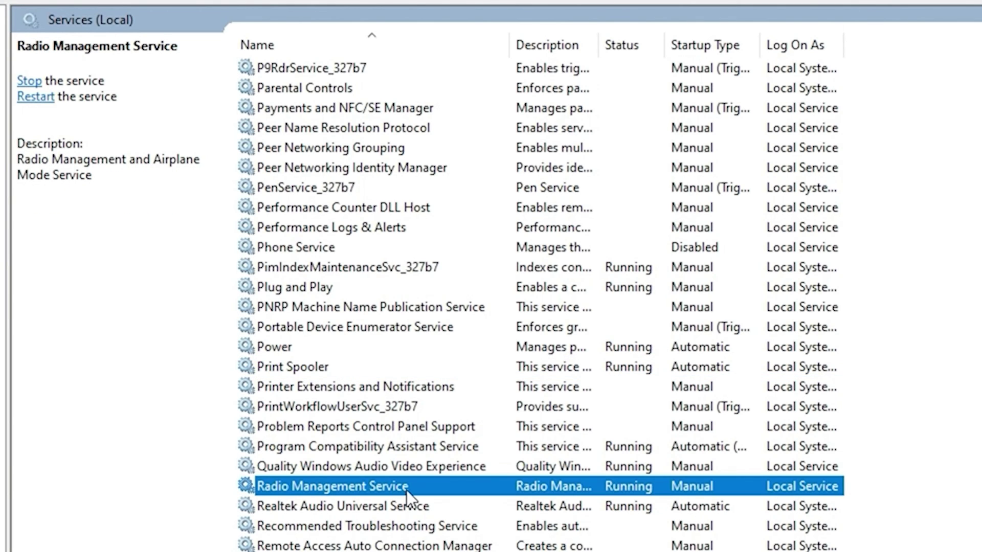
key(f)
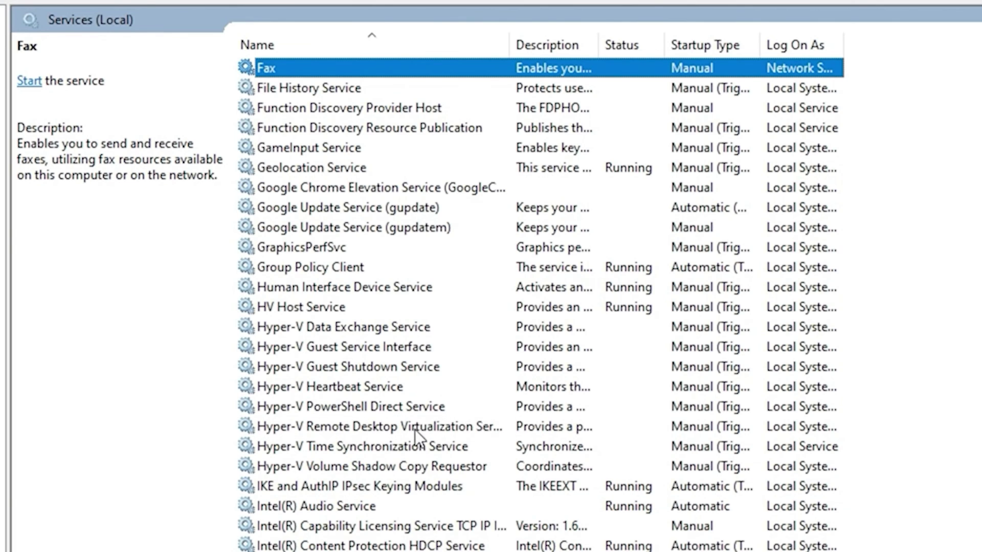
scroll(418, 423, up, 2)
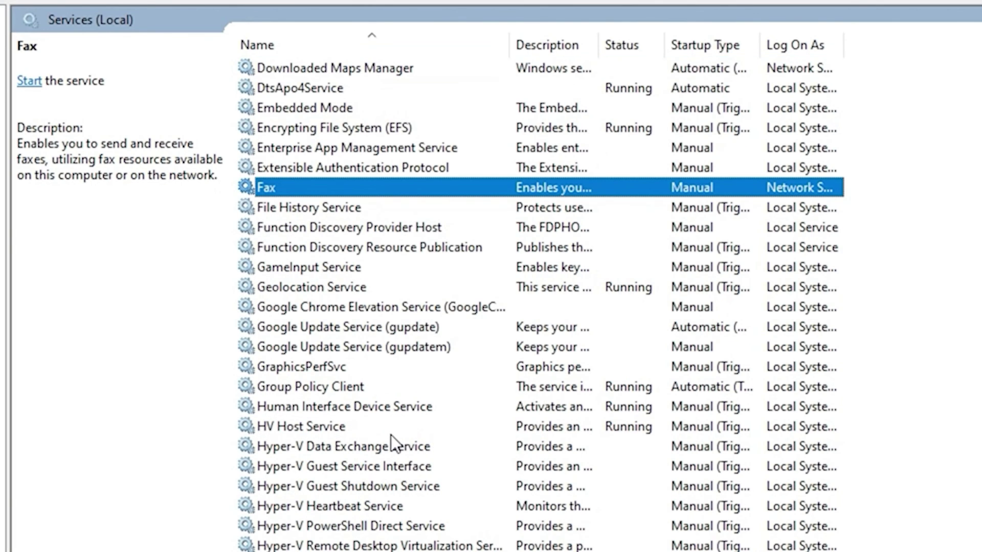
Change the Fax service's startup type to Disabled in its Properties and confirm.
right_click(297, 185)
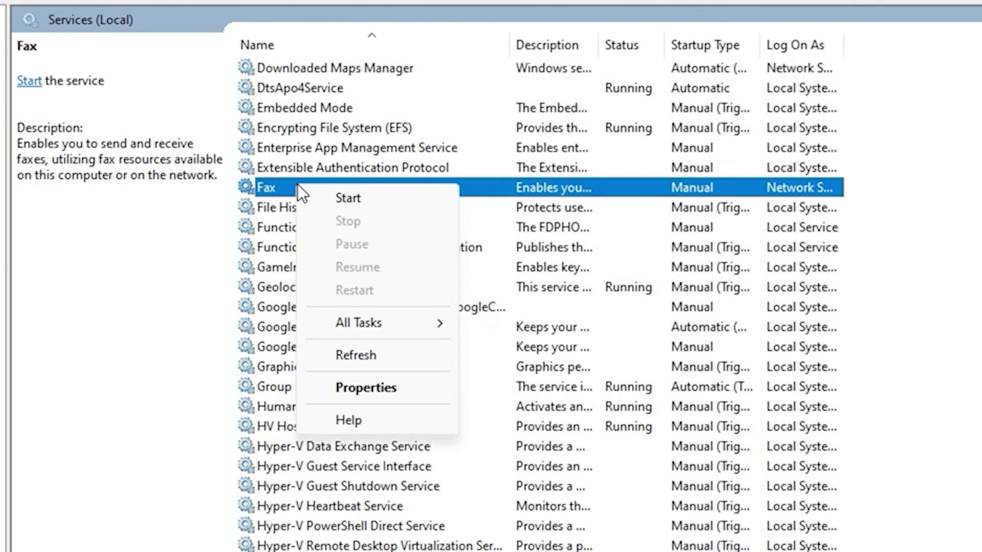
click(391, 389)
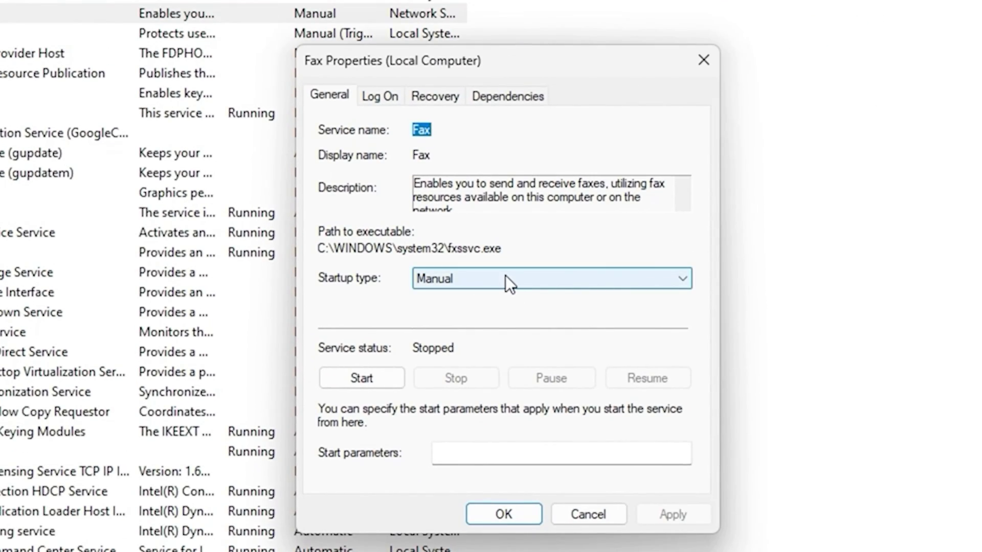
click(505, 275)
click(455, 335)
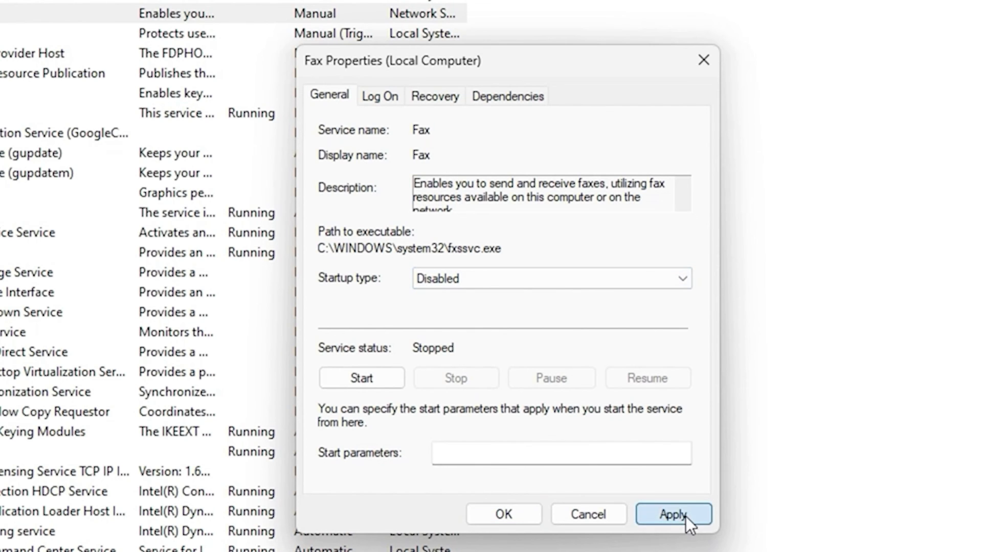
click(672, 515)
click(502, 520)
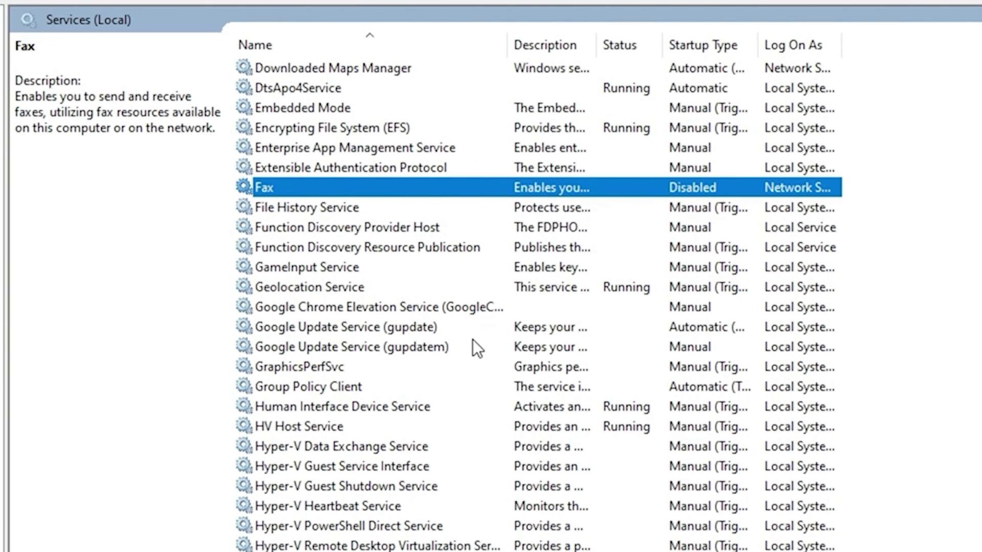
Browse the C and D services, then jump up to the services starting with B.
scroll(473, 339, up, 2)
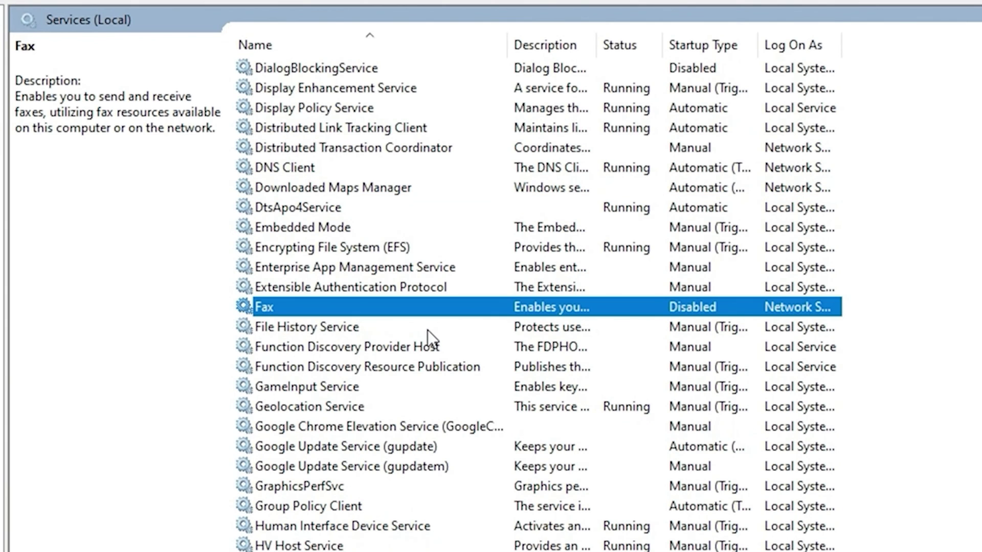
key(c)
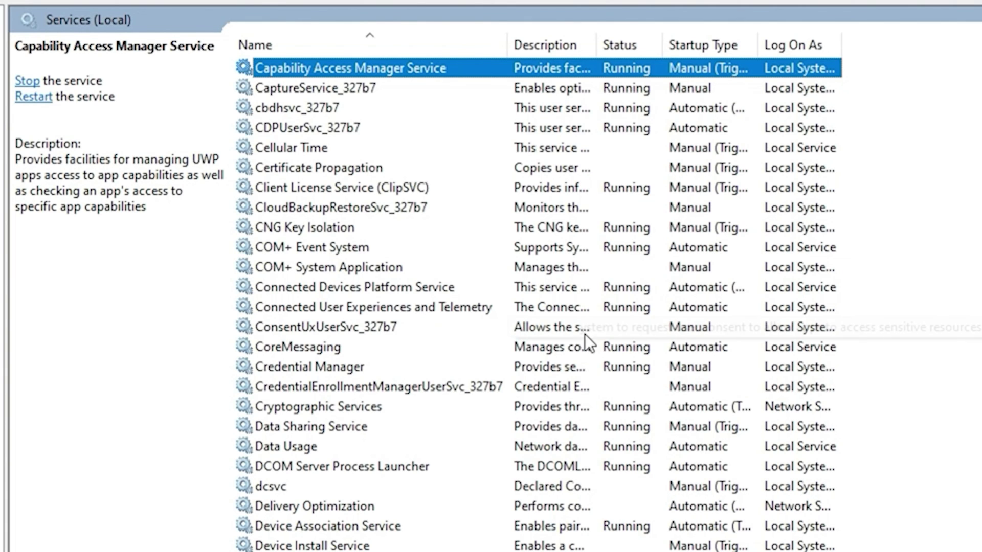
click(306, 310)
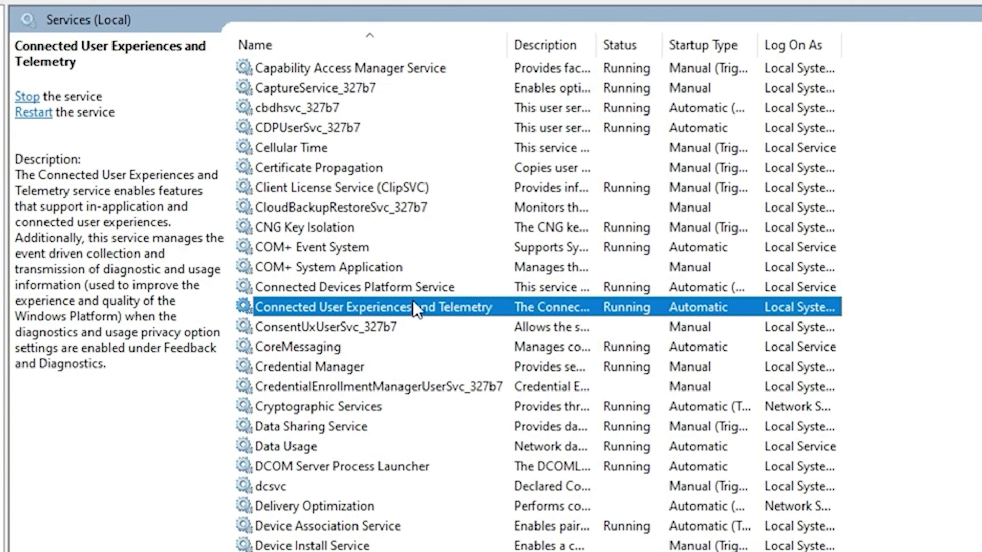
click(517, 447)
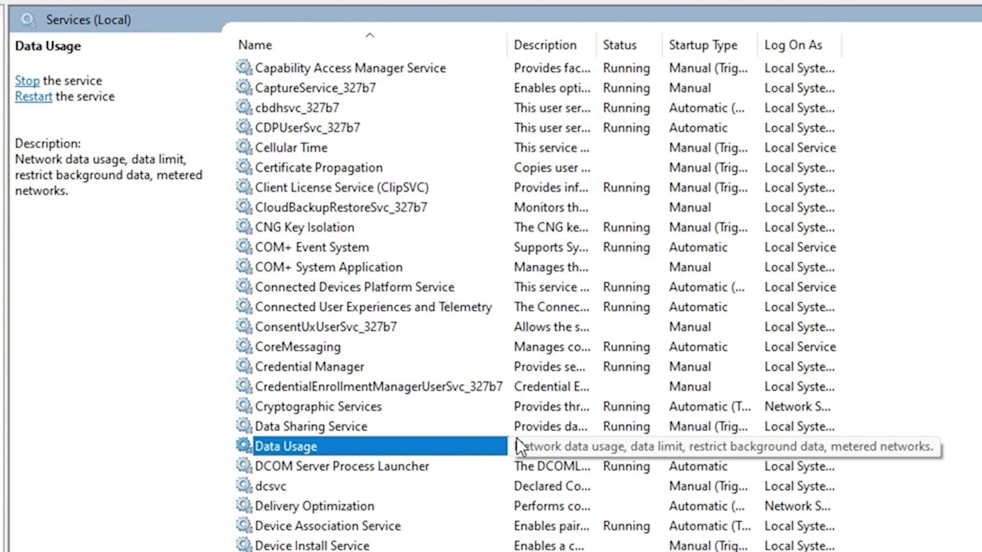
key(b)
scroll(495, 386, up, 2)
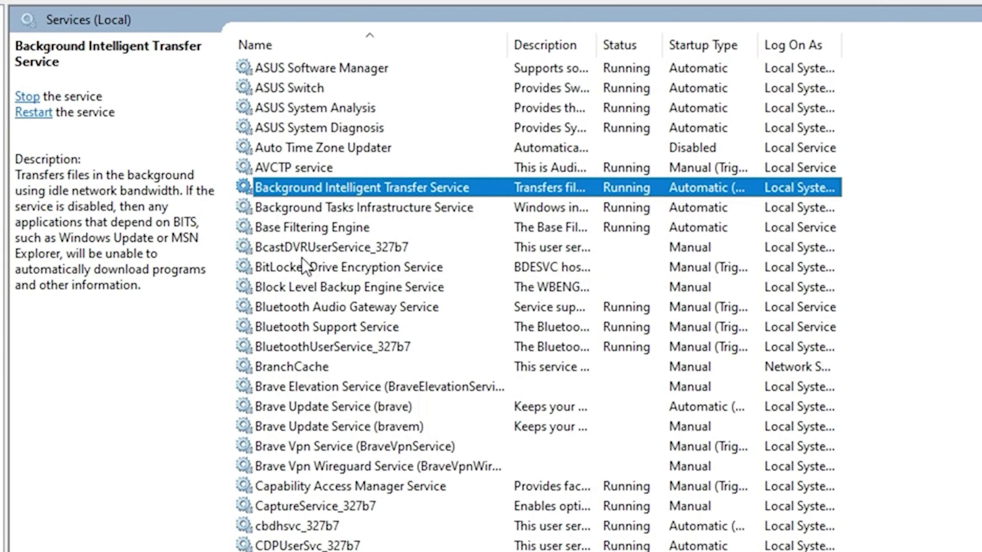
Change BitLocker Drive Encryption Service's startup type to Disabled in its Properties and confirm.
click(291, 267)
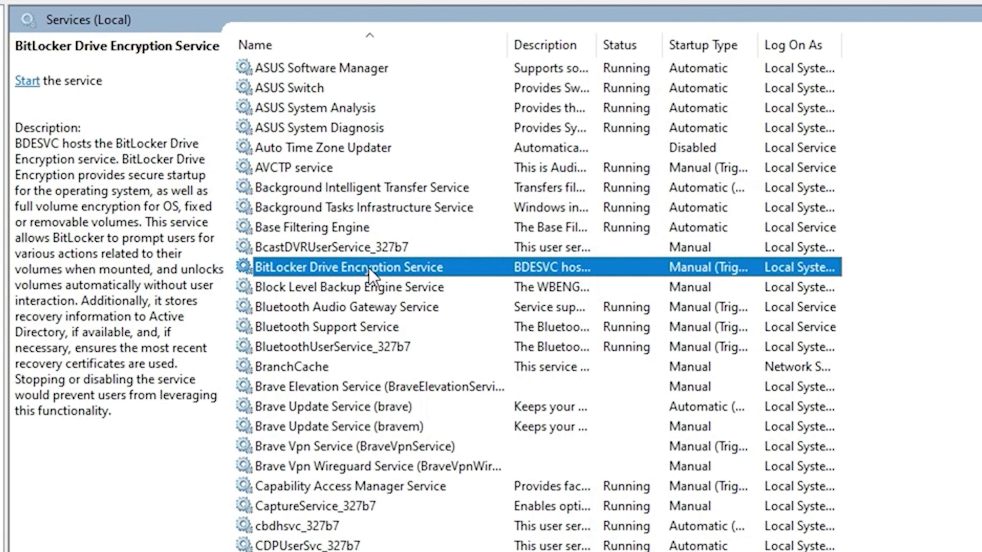
right_click(415, 266)
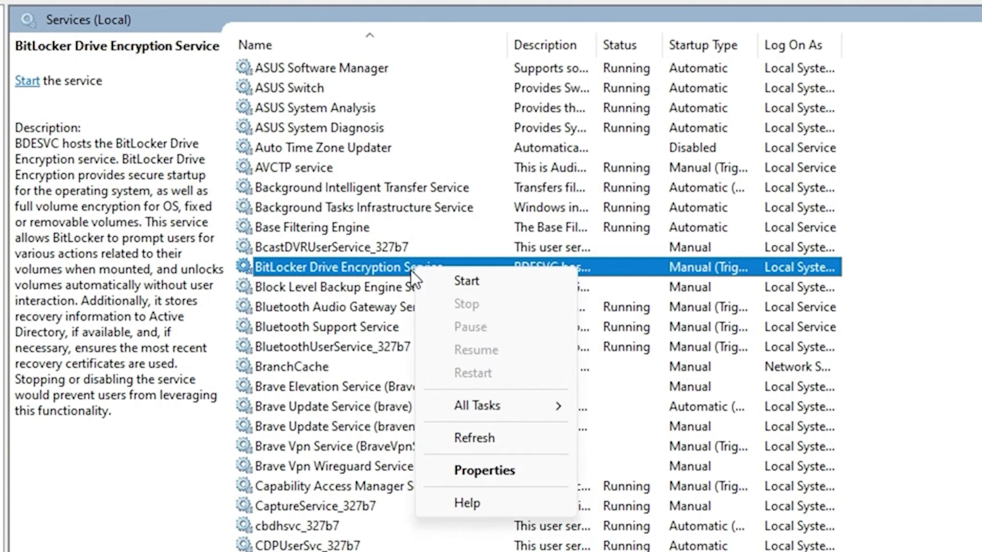
click(495, 468)
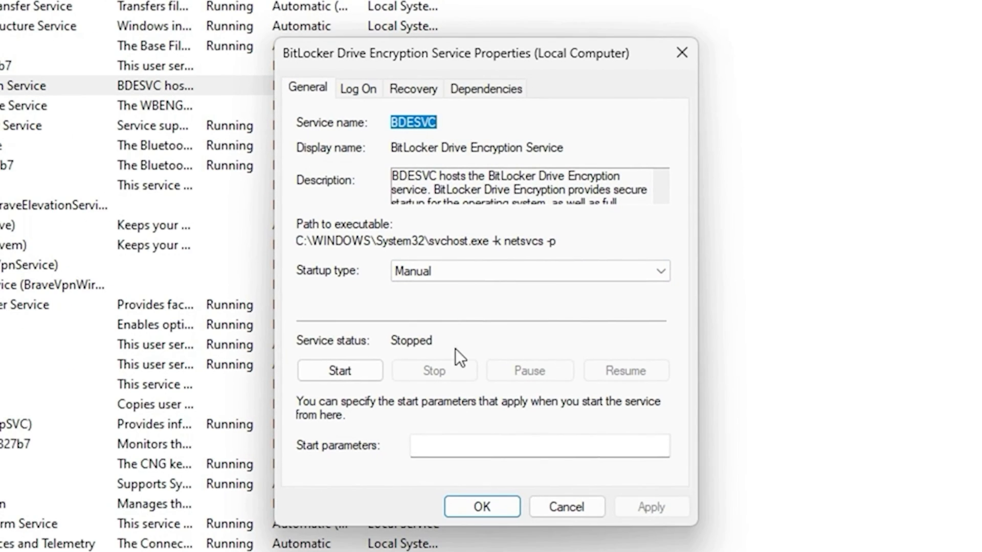
click(502, 271)
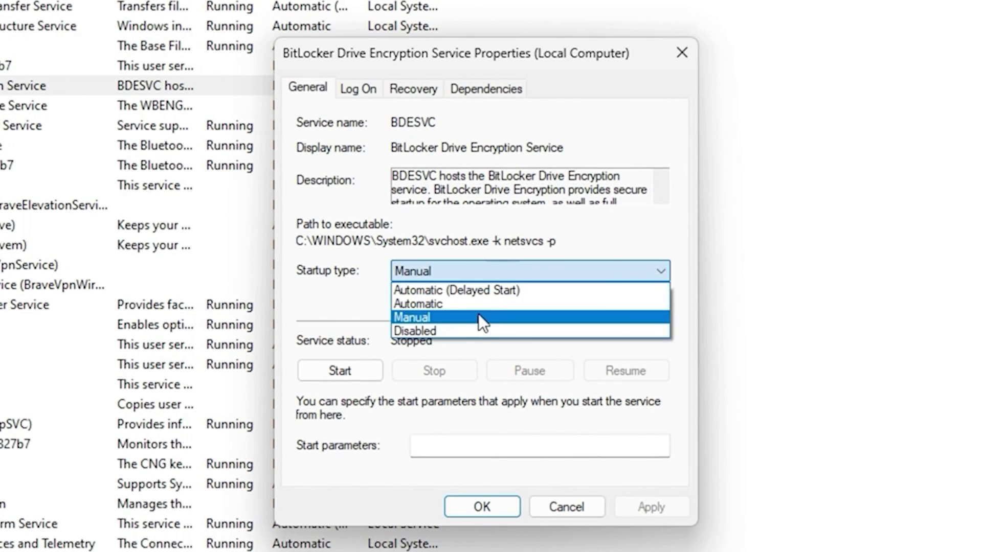
click(443, 332)
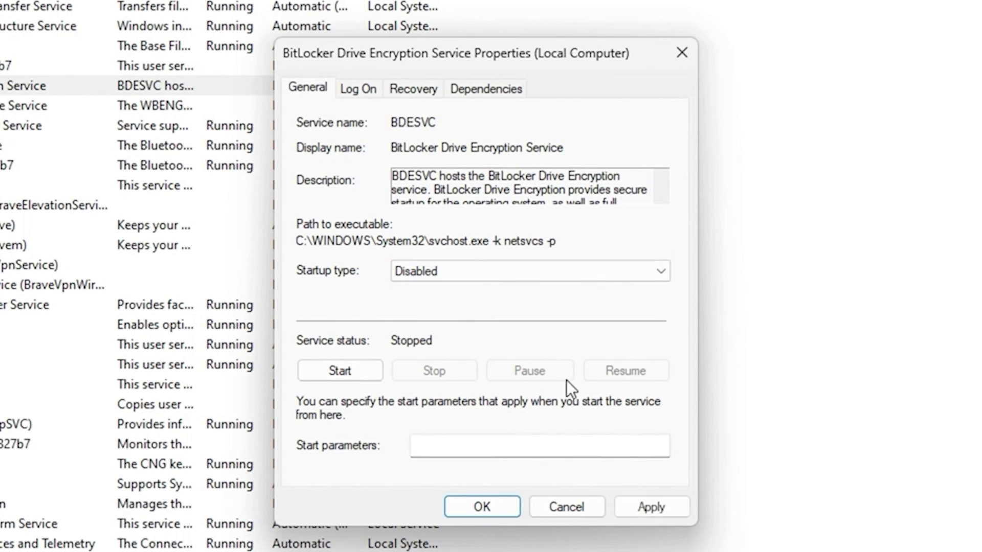
click(660, 511)
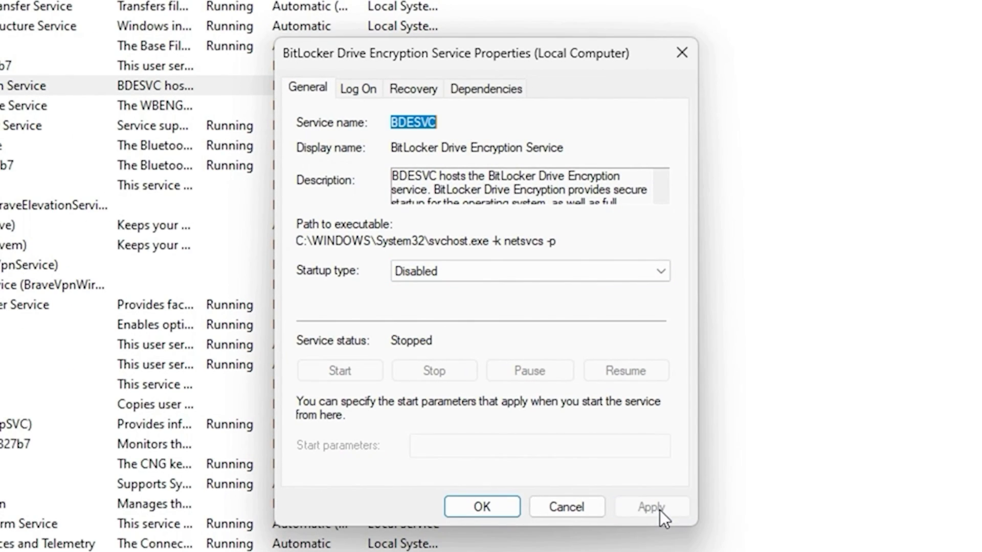
click(474, 509)
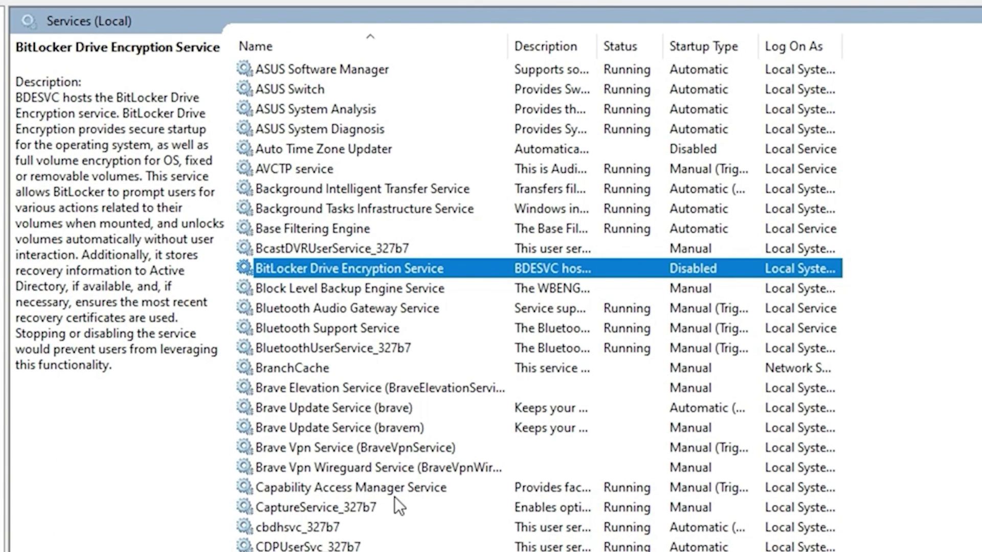
At the top of the list, change ActiveX Installer (AxInstSV)'s startup type to Disabled and confirm.
scroll(385, 412, up, 5)
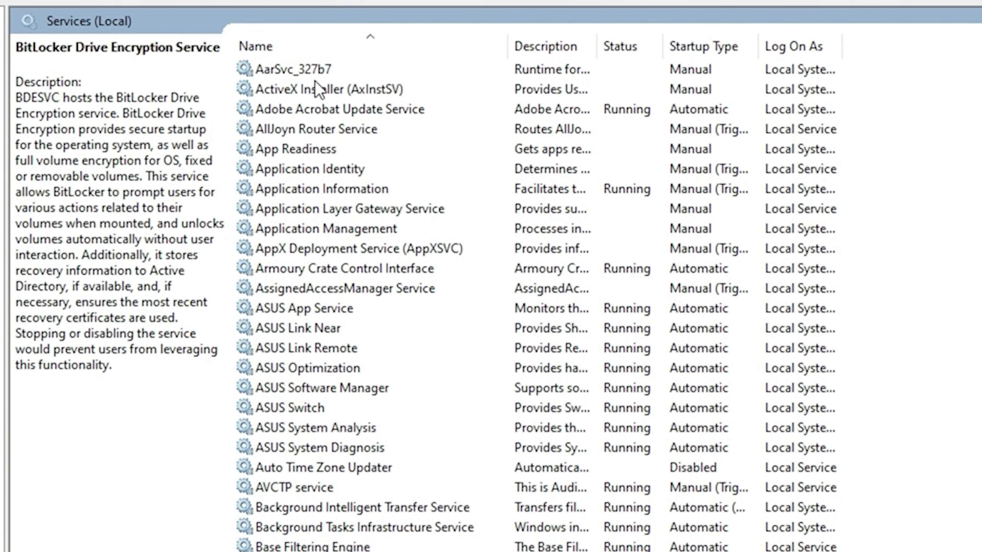
click(348, 93)
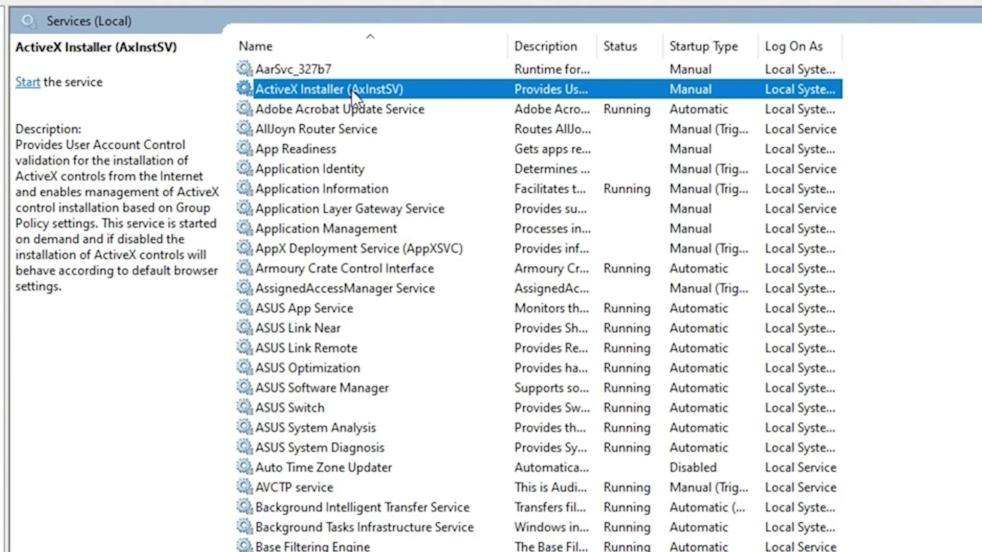
right_click(351, 90)
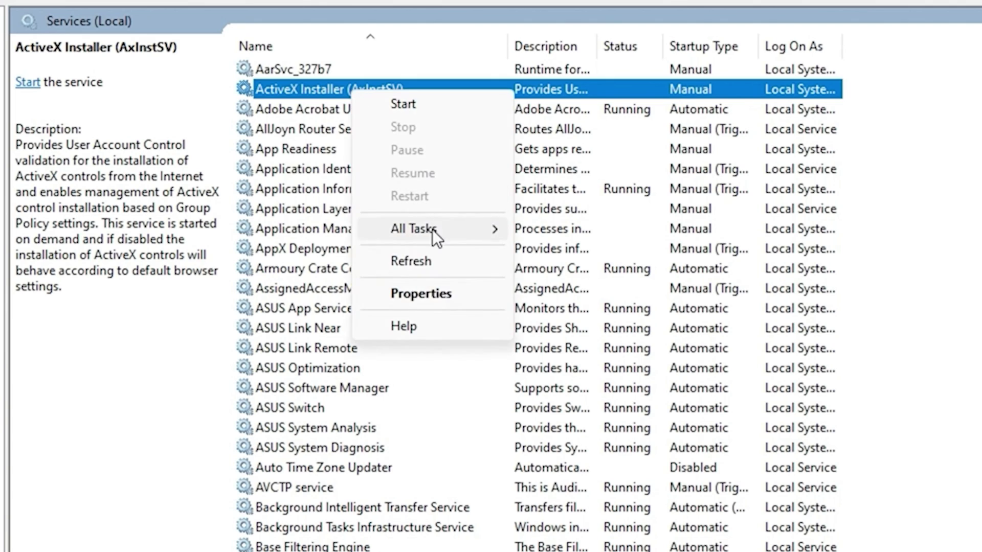
click(432, 297)
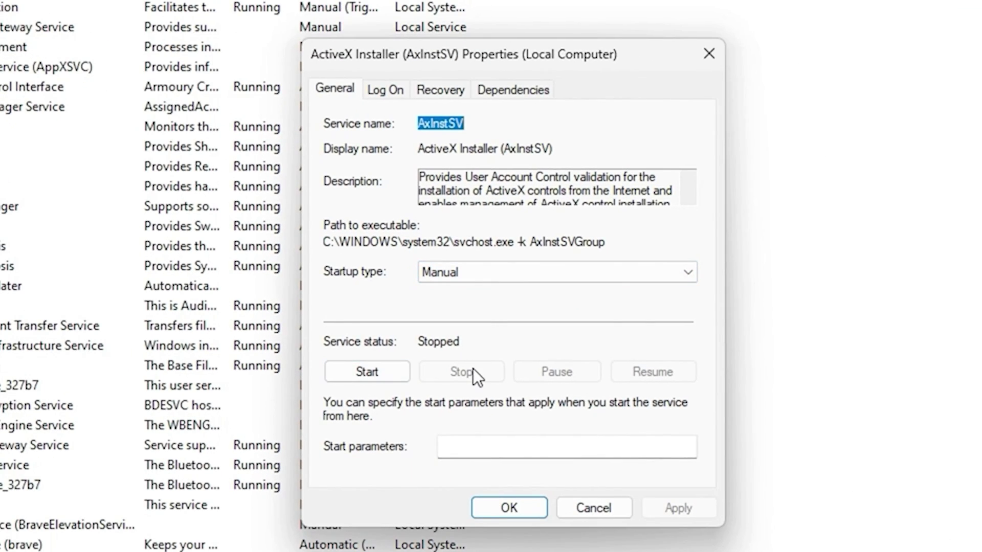
click(534, 276)
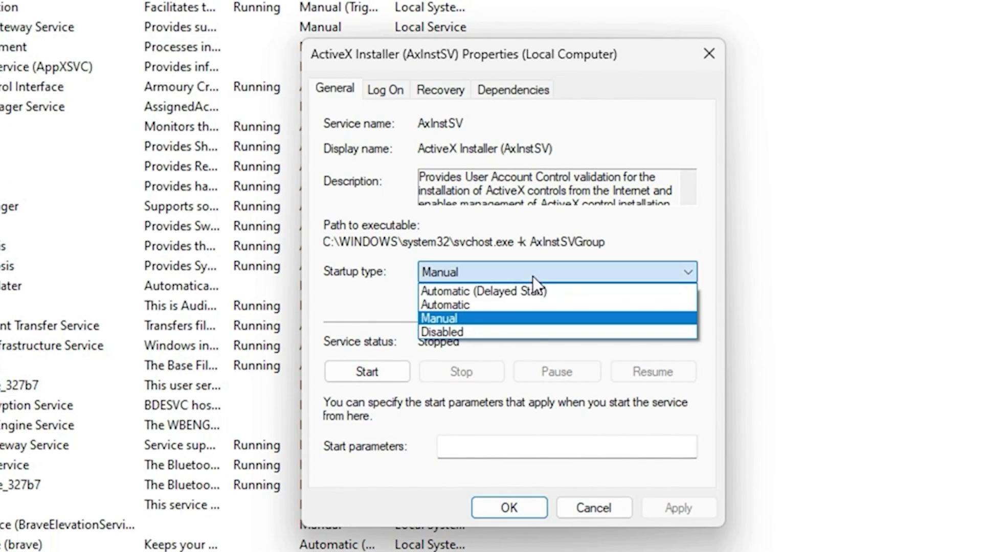
click(450, 333)
click(664, 508)
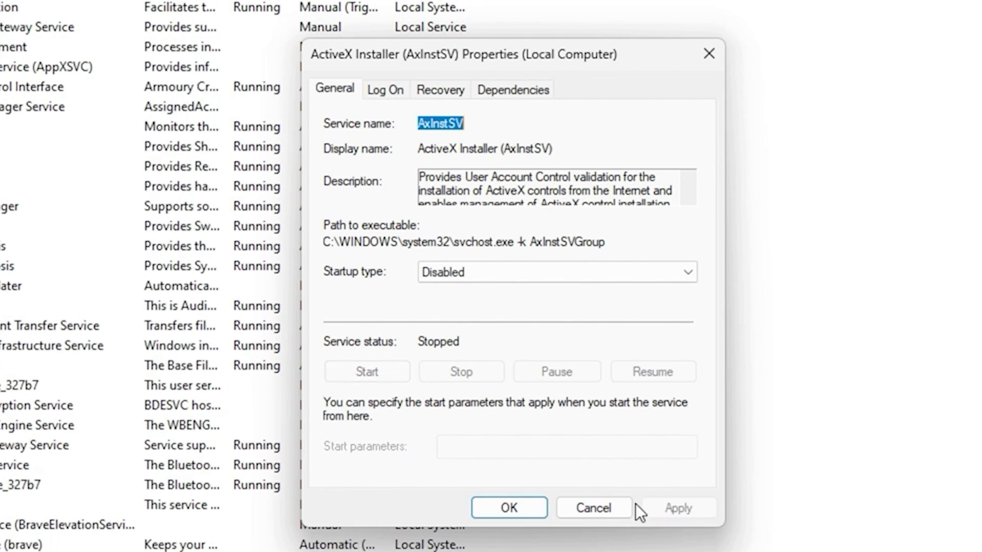
click(509, 511)
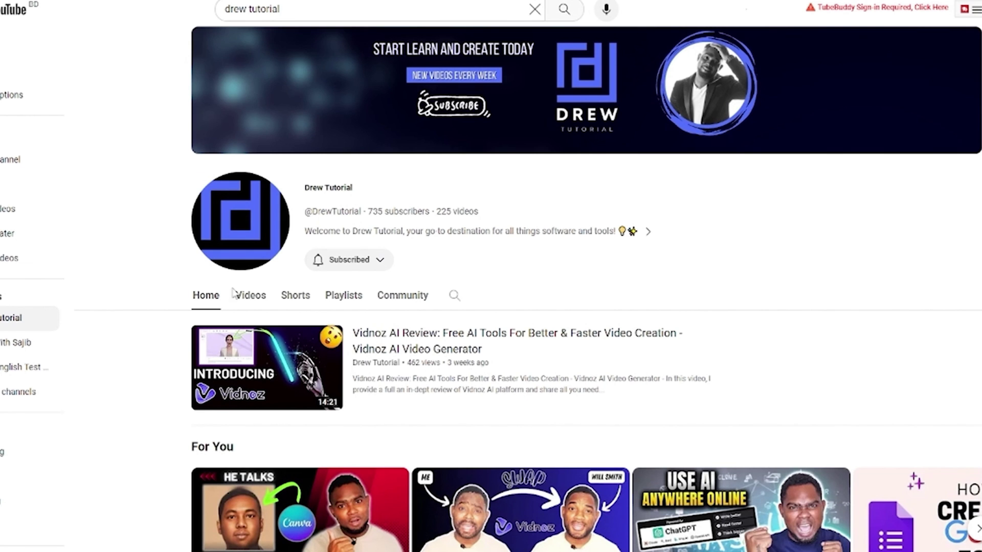
Scroll through the YouTube channel page and its Videos tab.
scroll(477, 200, down, 8)
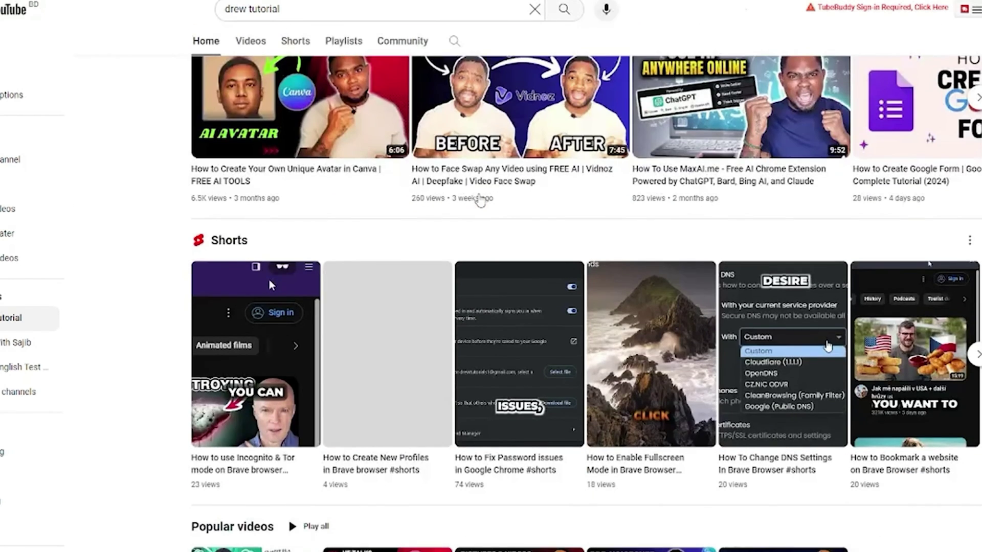
scroll(480, 201, up, 8)
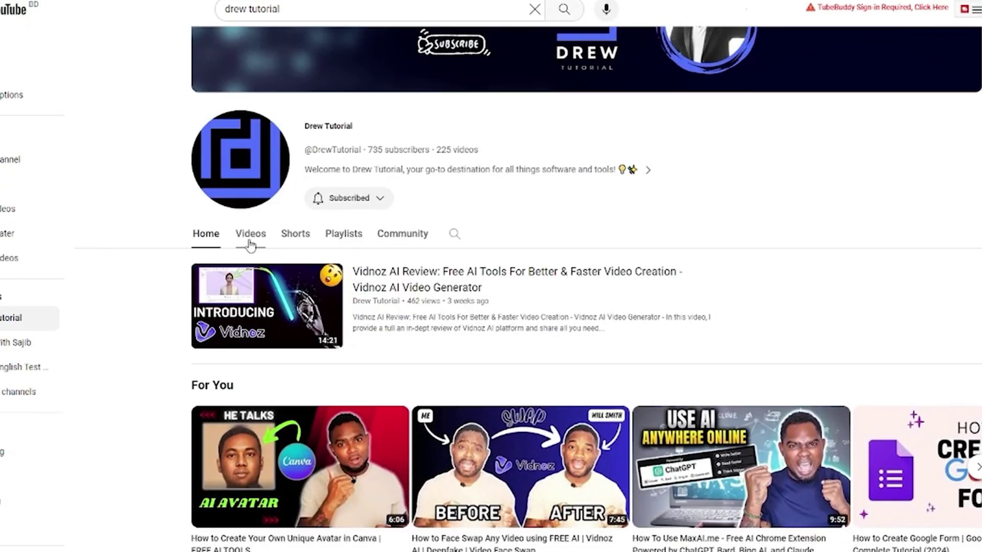
click(250, 234)
scroll(250, 241, down, 20)
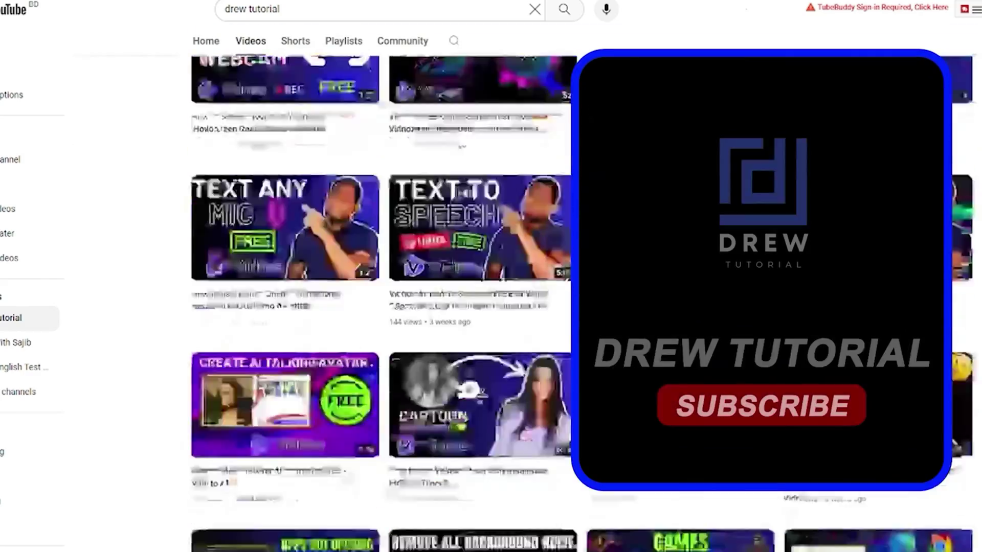
scroll(383, 302, down, 20)
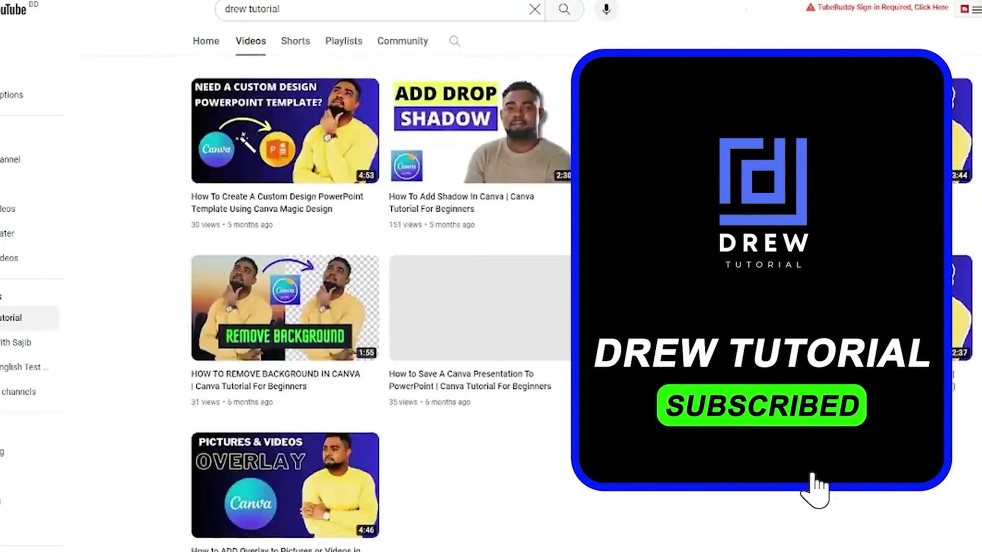
scroll(679, 351, up, 20)
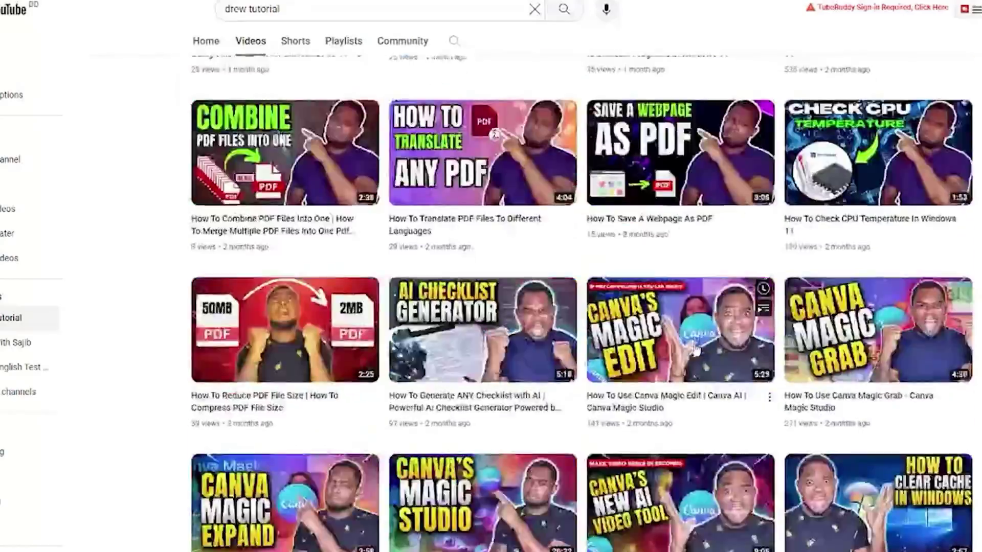
scroll(679, 464, up, 20)
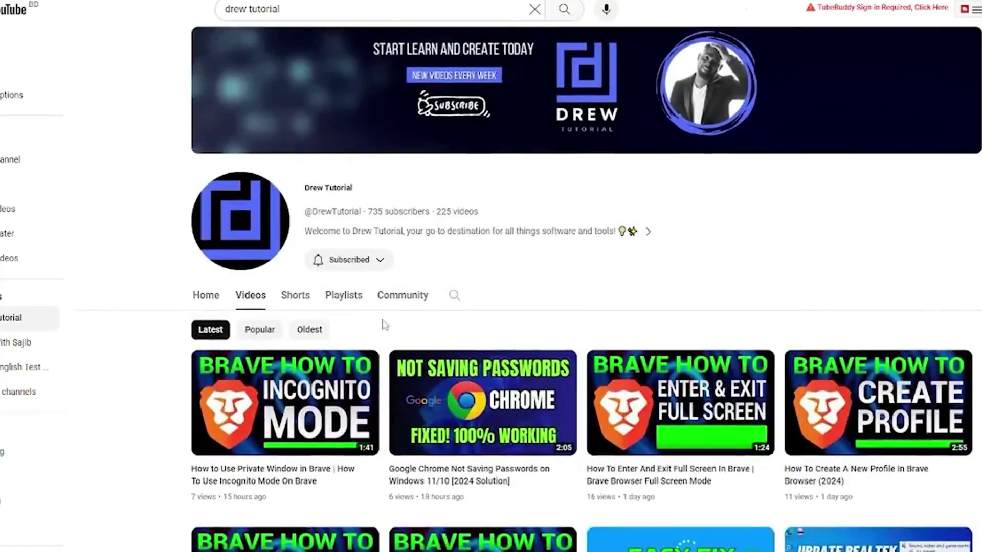
Show the channel's Shorts and scroll through the grid.
click(296, 296)
scroll(547, 346, down, 10)
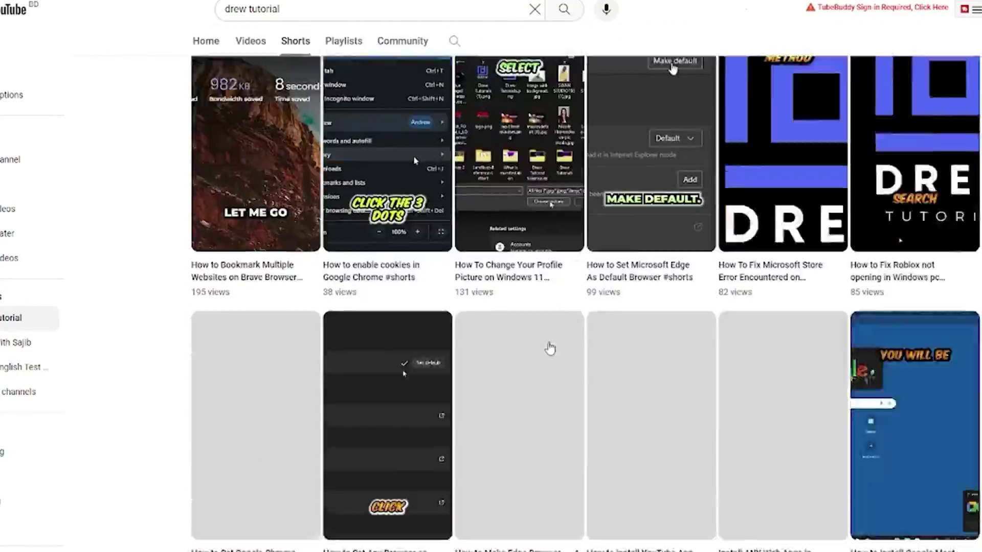
scroll(549, 351, down, 15)
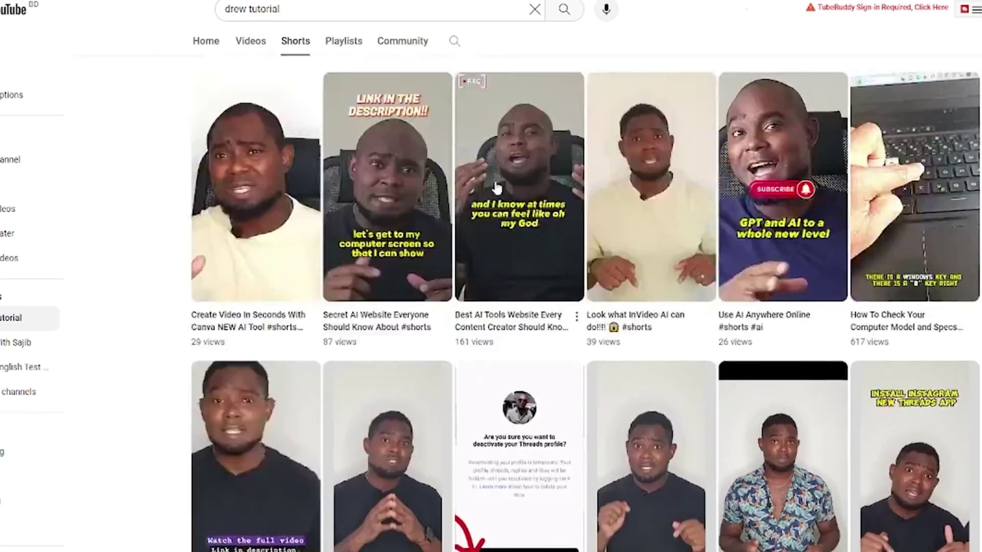